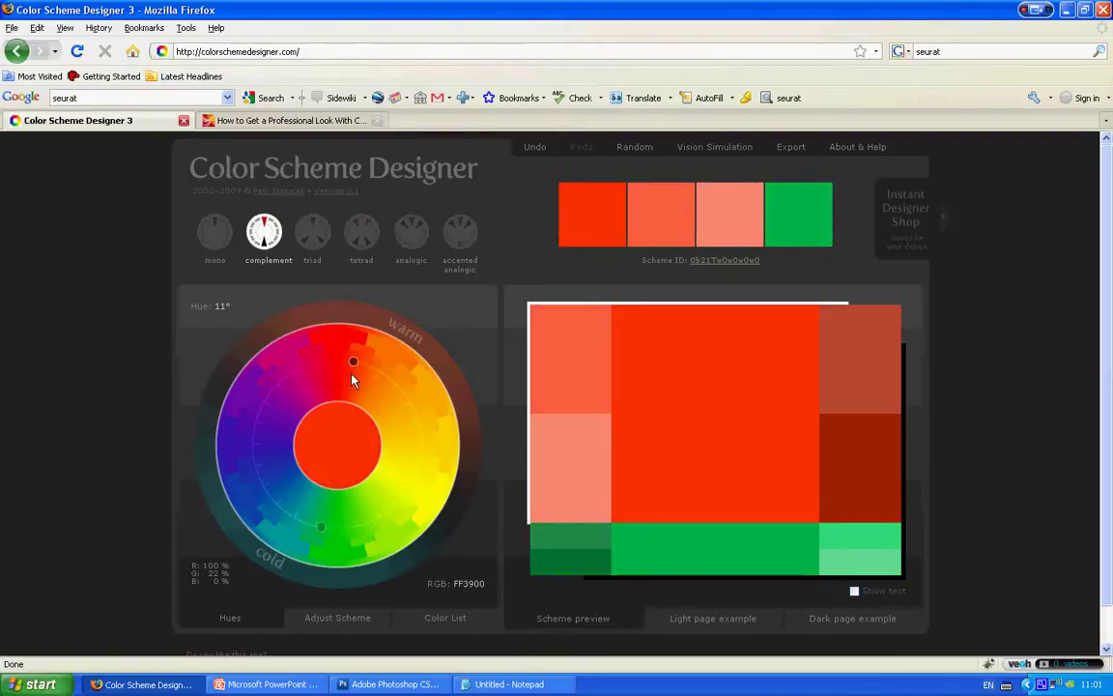
- Switch to Notepad and list the hex codes of the four scheme swatches: FF3900, FF6b40, ff9273 and 00b454
{"action": "mouse_move", "coordinate": [610, 221]}
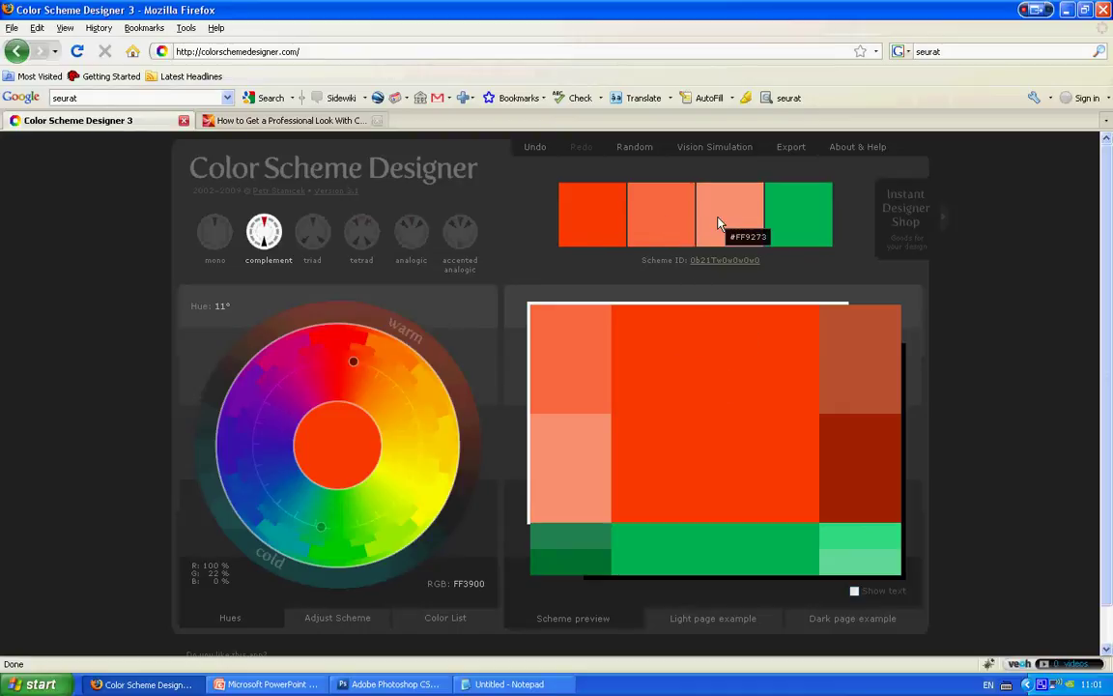
{"action": "mouse_move", "coordinate": [802, 224]}
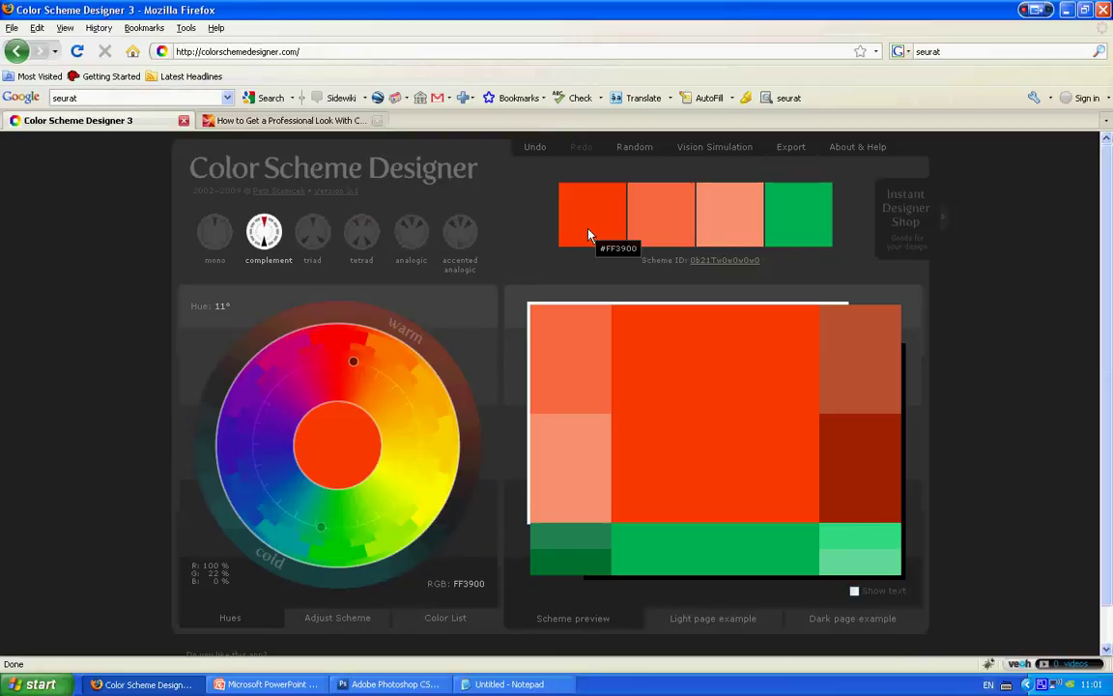
{"action": "left_click", "coordinate": [504, 684]}
{"action": "left_click_drag", "start_coordinate": [906, 99], "coordinate": [108, 138]}
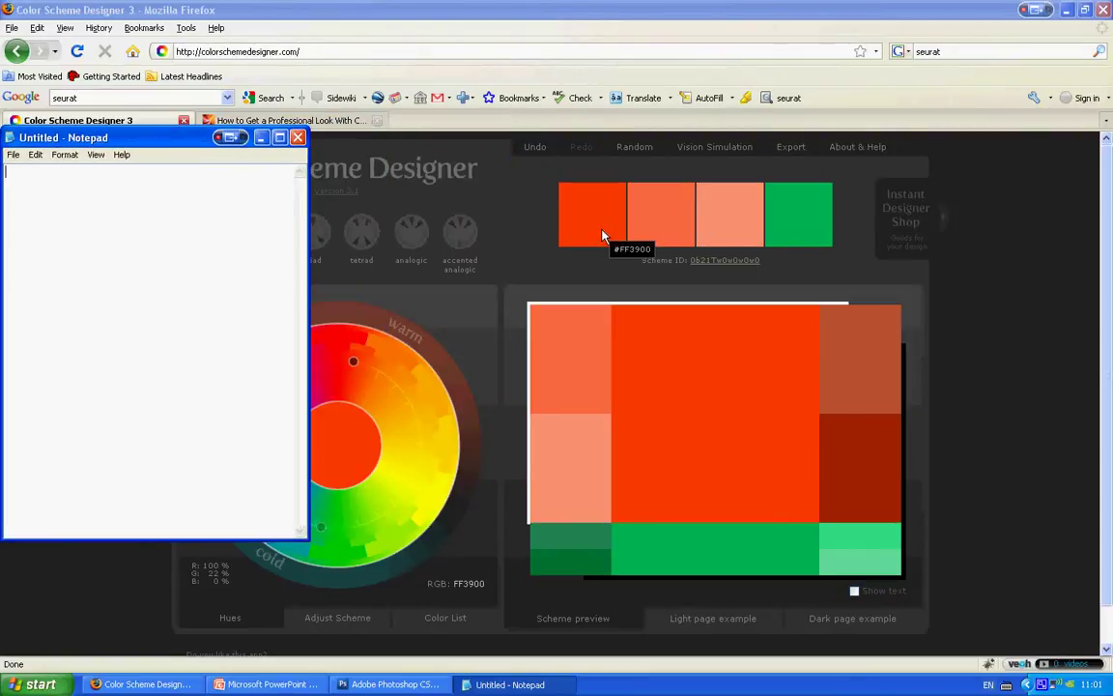
{"action": "type", "text": "FF3900"}
{"action": "key", "text": "Return"}
{"action": "mouse_move", "coordinate": [664, 233]}
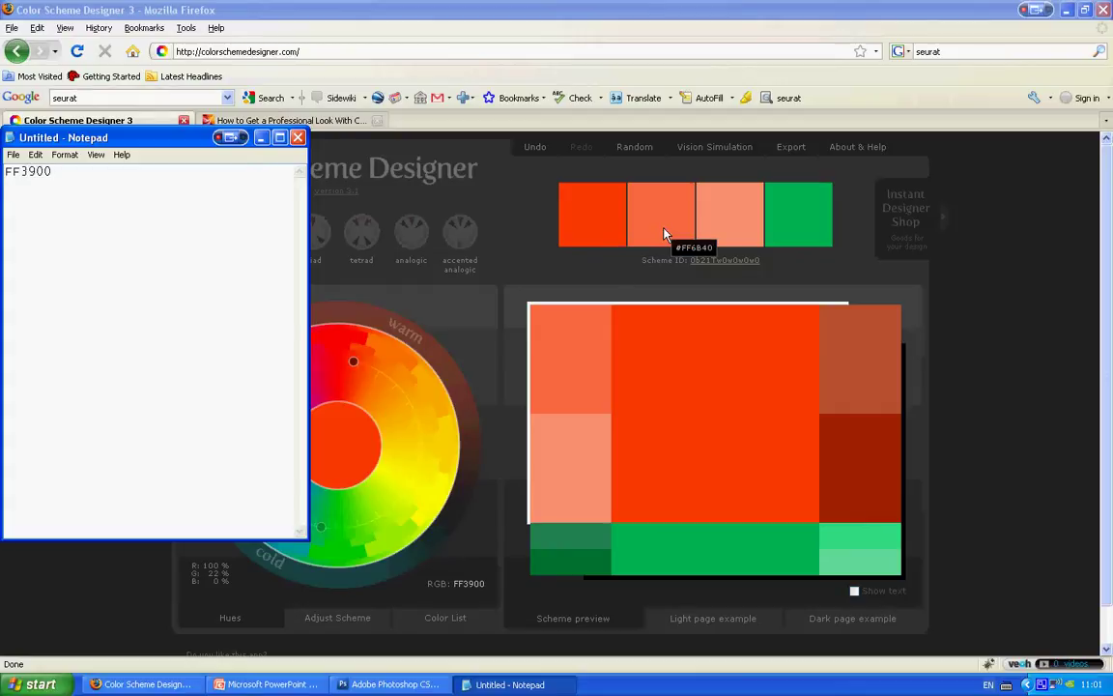
{"action": "type", "text": "FF6b40"}
{"action": "key", "text": "Return"}
{"action": "mouse_move", "coordinate": [702, 221]}
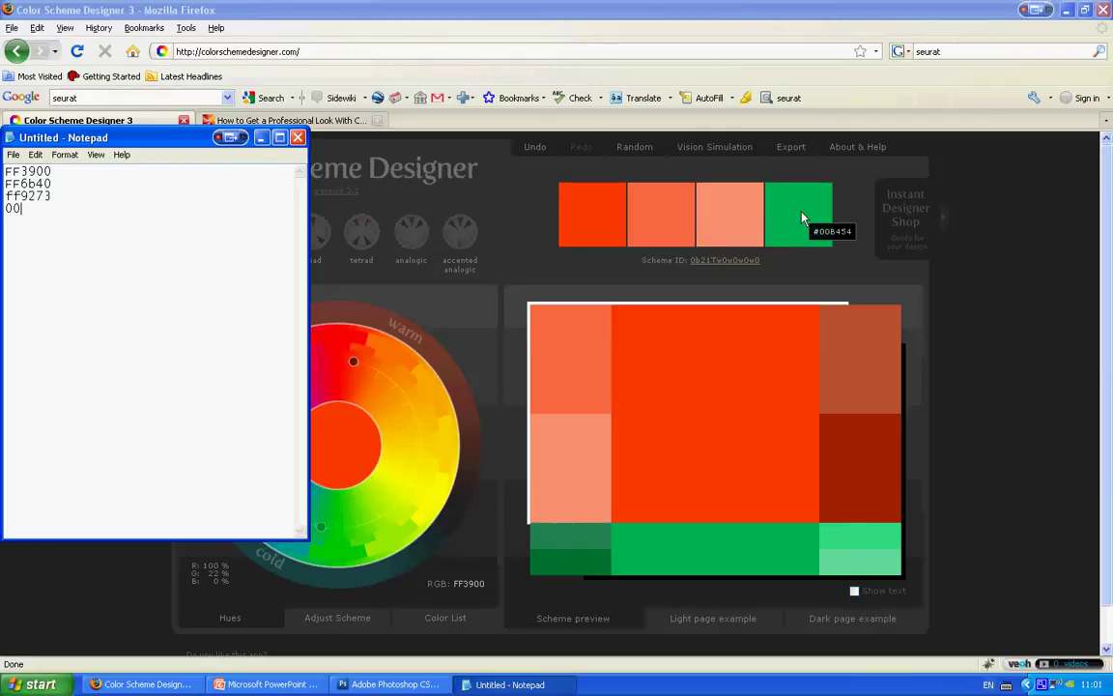
{"action": "type", "text": "b454"}
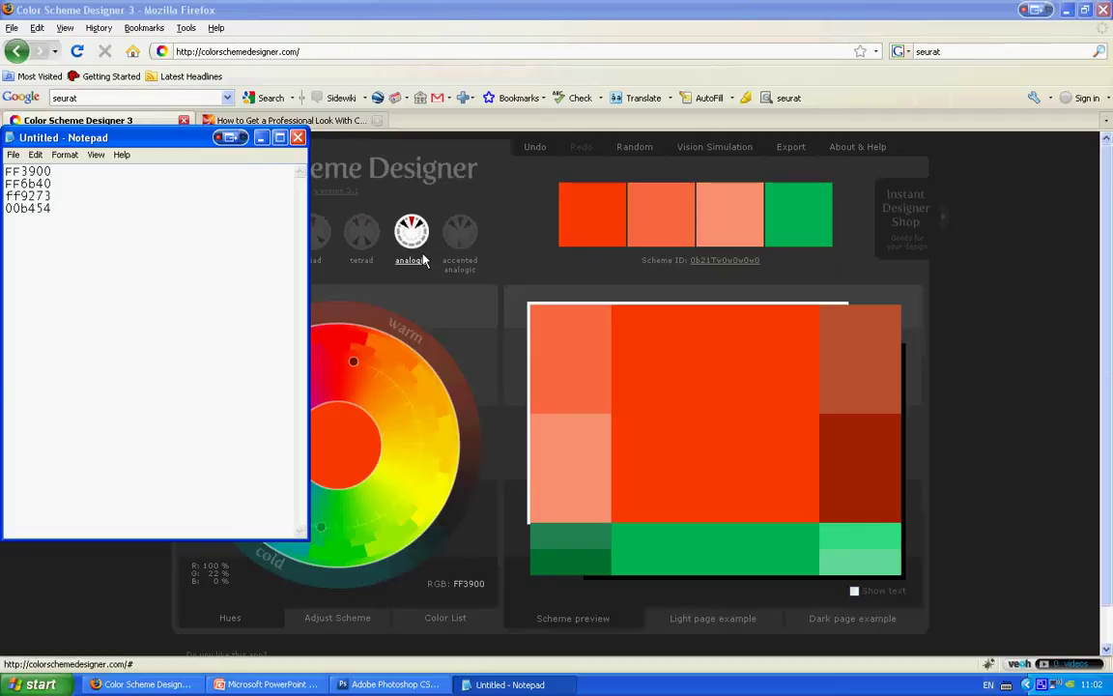
- Switch to Photoshop and draw a small blue square near the canvas's upper-left corner with the Rectangle Tool
{"action": "left_click", "coordinate": [386, 684]}
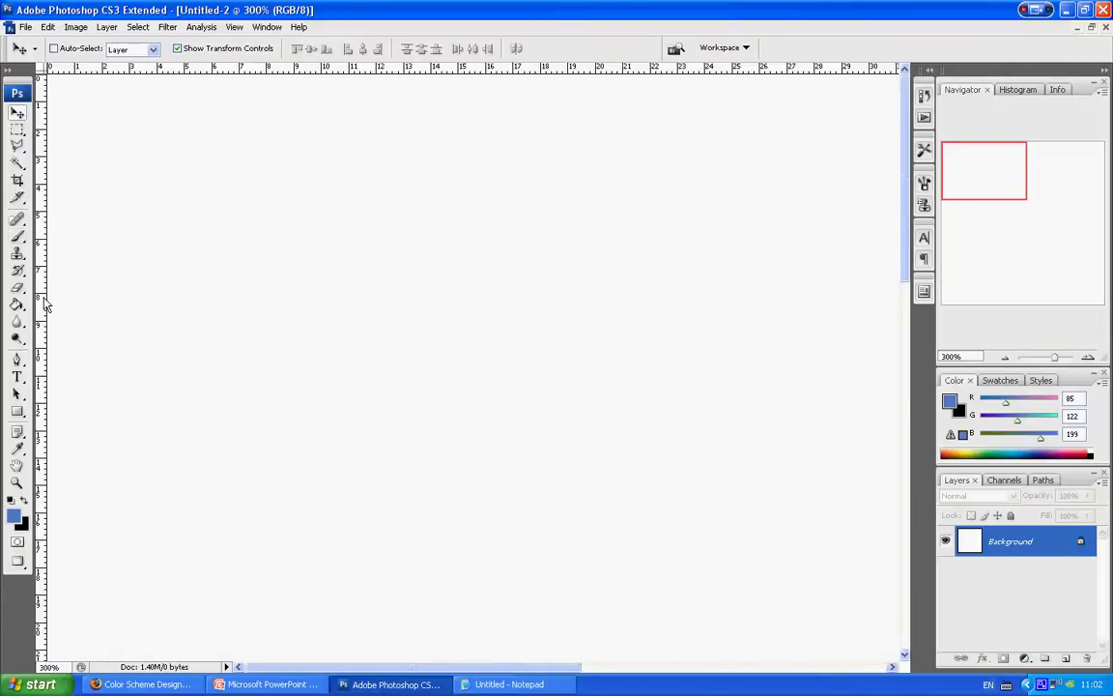
{"action": "left_click", "coordinate": [18, 415]}
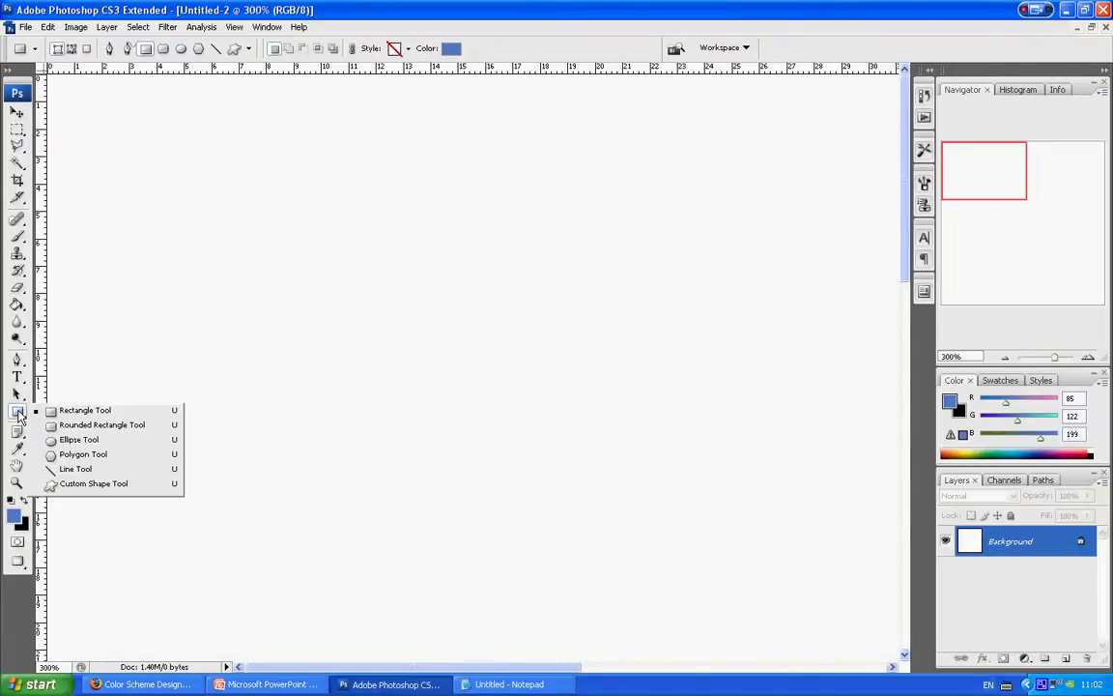
{"action": "left_click", "coordinate": [72, 409]}
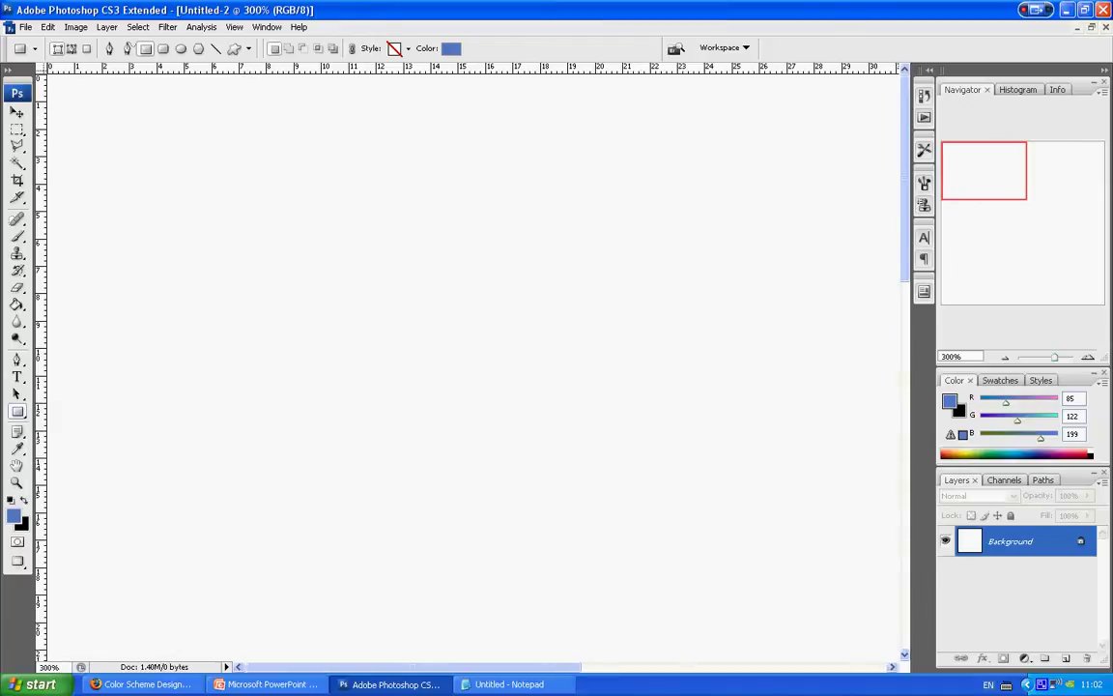
{"action": "key", "text": "ctrl+alt+0"}
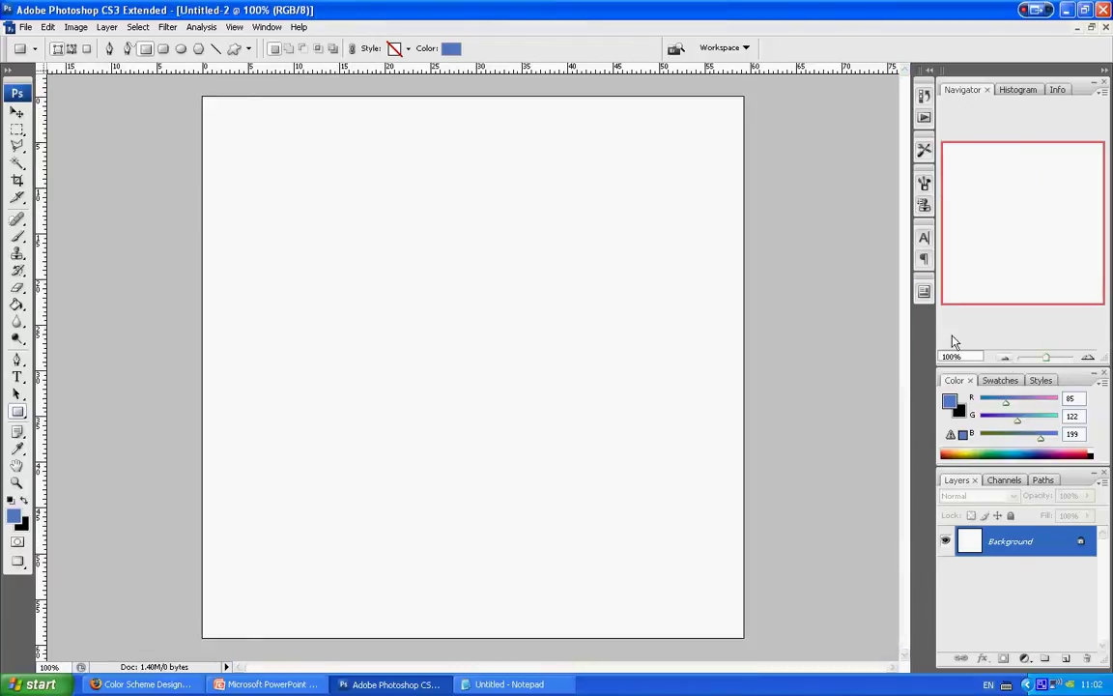
{"action": "left_click_drag", "start_coordinate": [217, 129], "coordinate": [251, 163]}
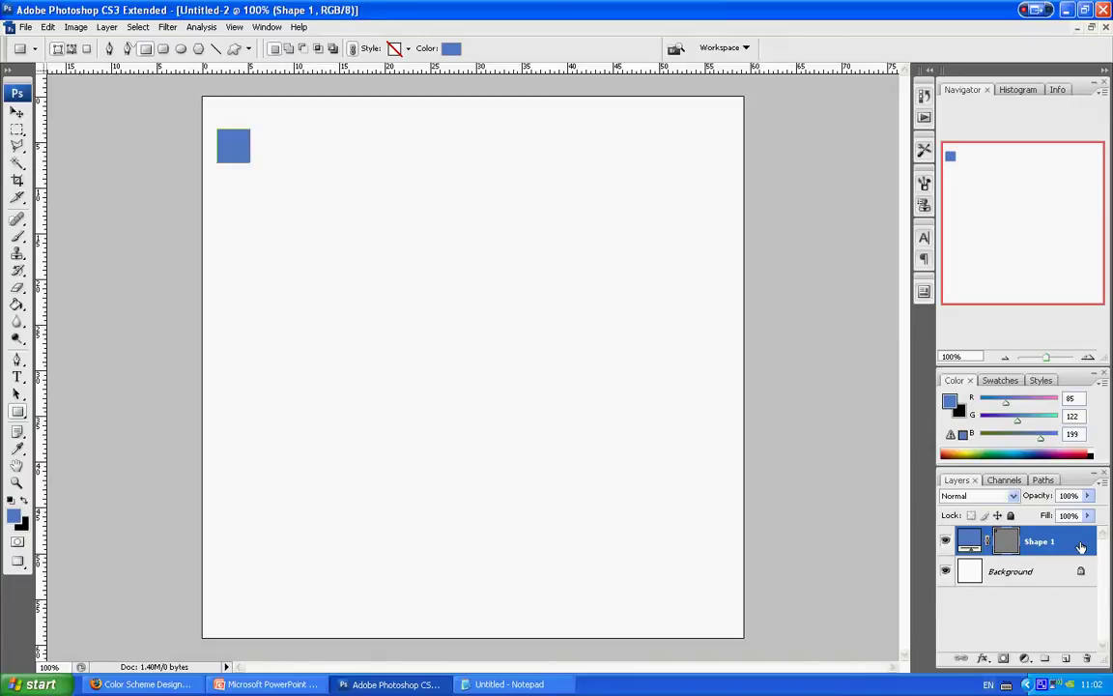
- Duplicate the square's layer and place the copy flush against the original's right edge
{"action": "right_click", "coordinate": [966, 536]}
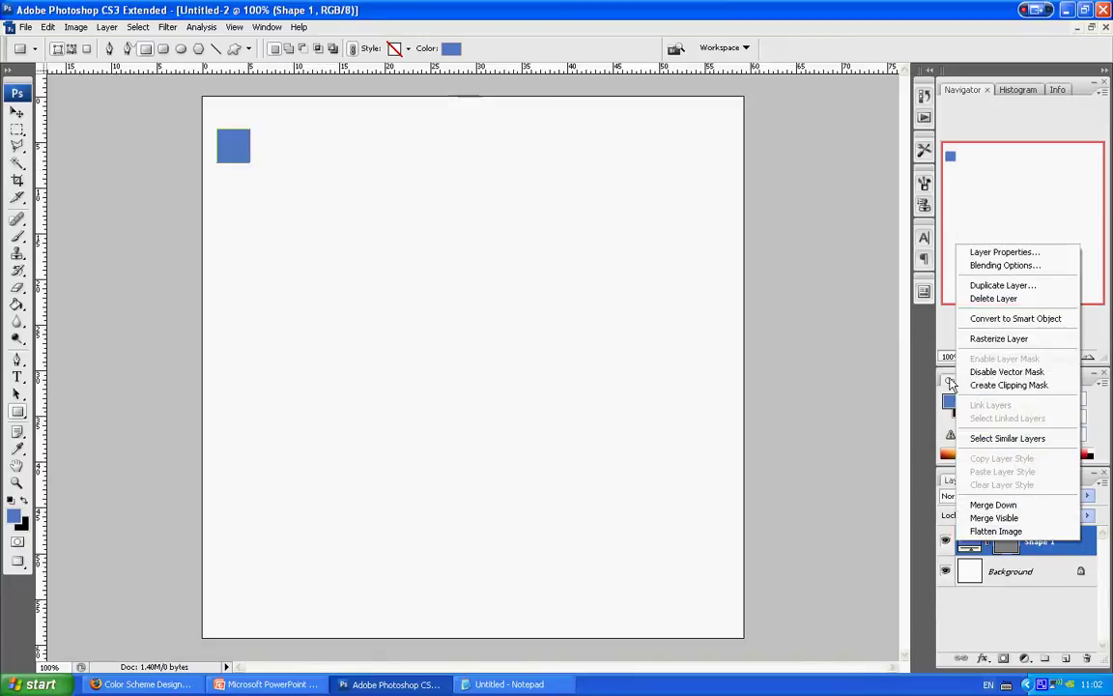
{"action": "left_click", "coordinate": [1022, 285]}
{"action": "key", "text": "Return"}
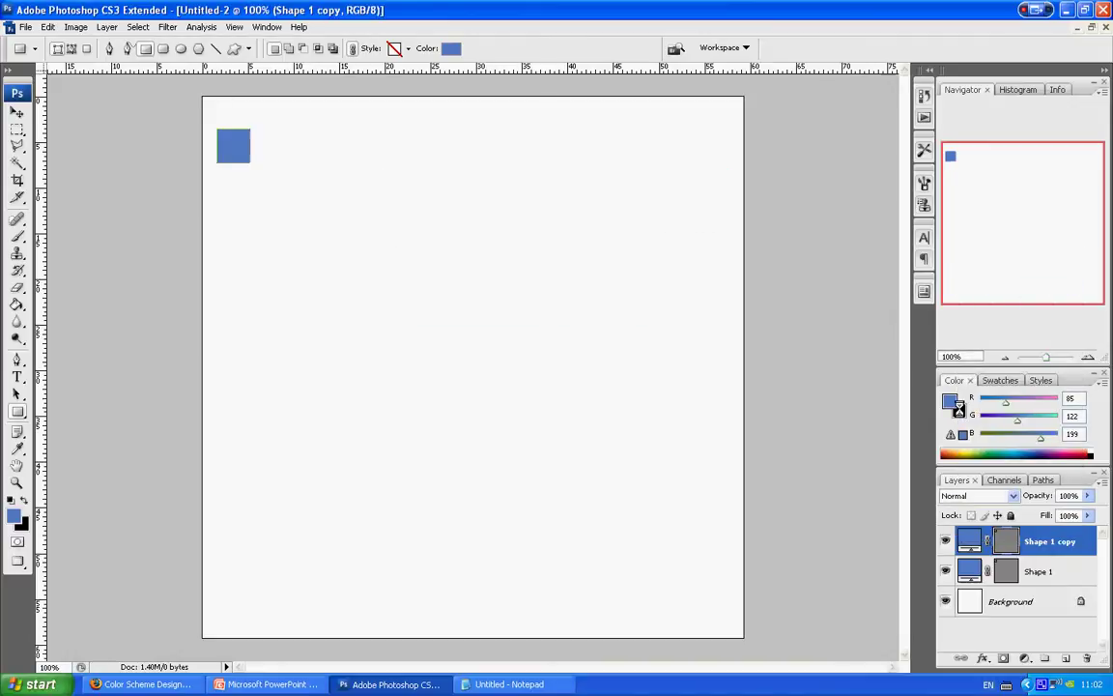
{"action": "key", "text": "v"}
{"action": "left_click_drag", "start_coordinate": [242, 141], "coordinate": [277, 143]}
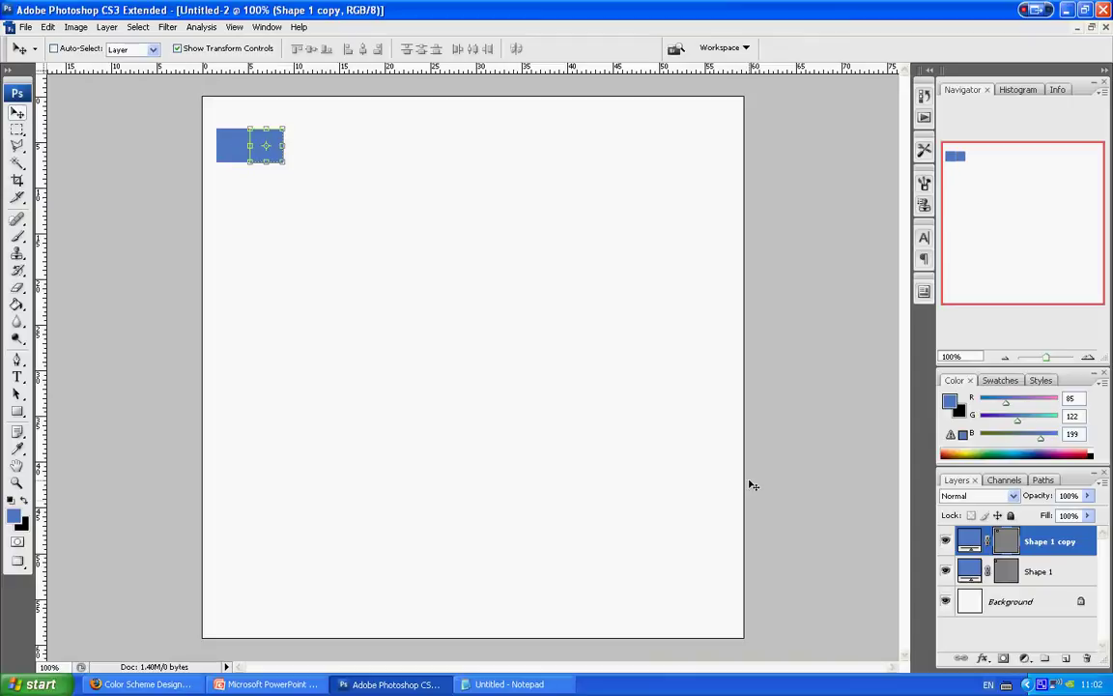
- Duplicate both square layers together and move the copies right to form a continuous row of four squares
{"action": "left_click", "coordinate": [1055, 571], "text": "shift"}
{"action": "right_click", "coordinate": [1061, 571]}
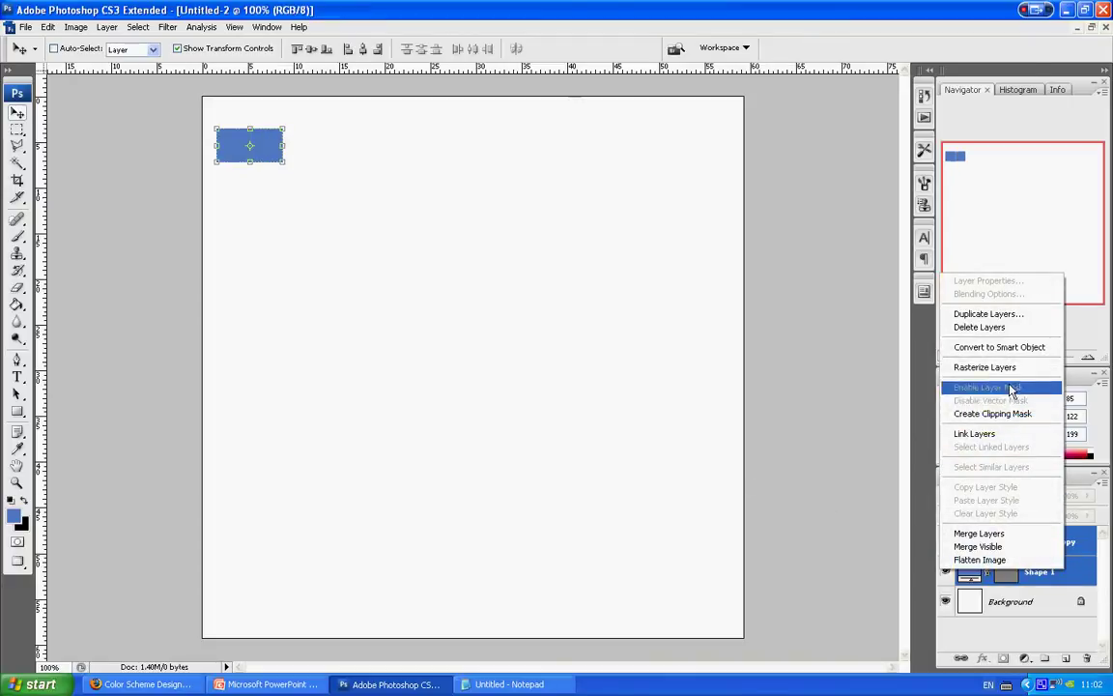
{"action": "left_click", "coordinate": [1001, 319]}
{"action": "key", "text": "Return"}
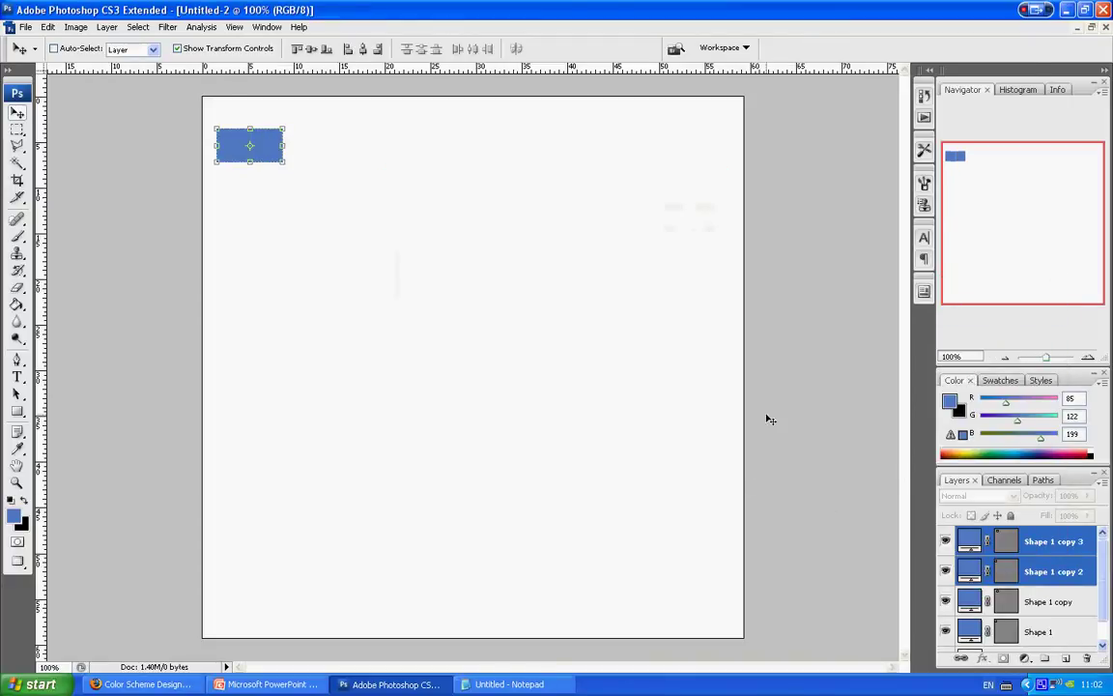
{"action": "left_click_drag", "start_coordinate": [276, 148], "coordinate": [342, 148]}
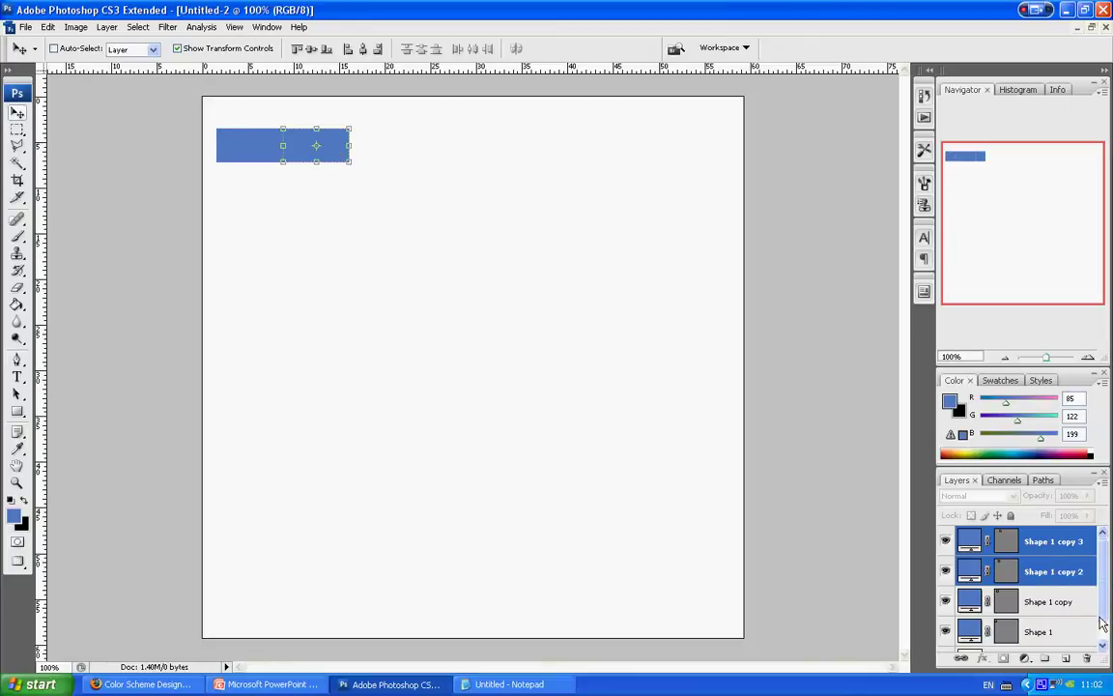
- Set the fill colour of the first square, Shape 1, to FF3900, copying the hex code from the Notepad list
{"action": "scroll", "coordinate": [1100, 624], "scroll_direction": "down", "scroll_amount": 1}
{"action": "left_click", "coordinate": [962, 606]}
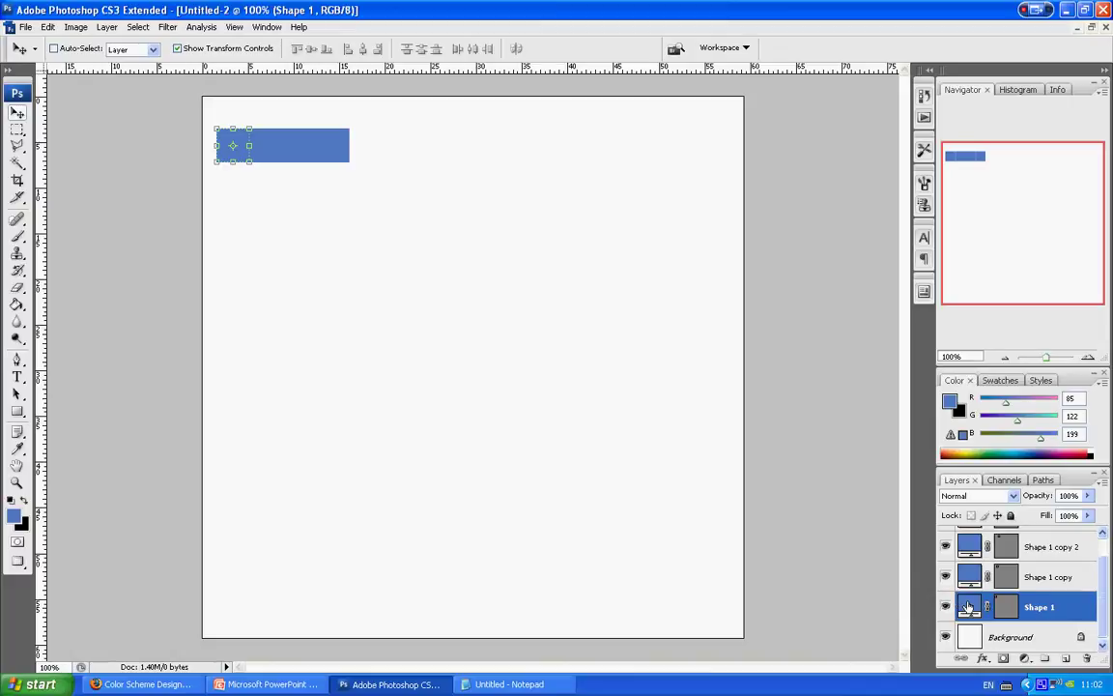
{"action": "key", "text": "i"}
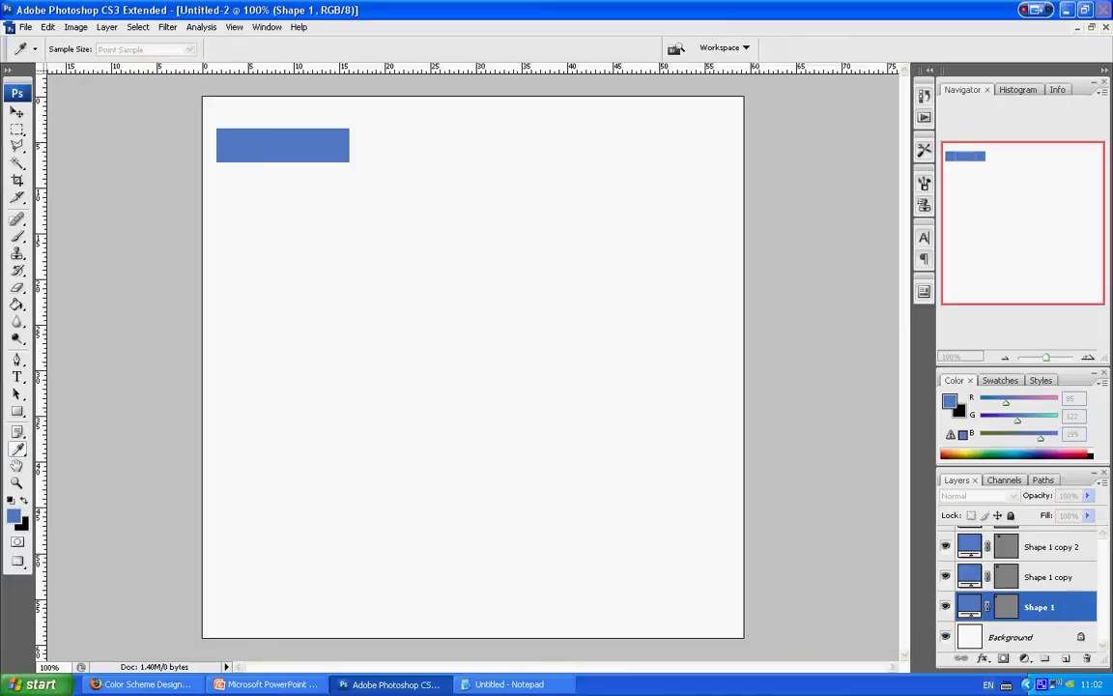
{"action": "double_click", "coordinate": [969, 605]}
{"action": "left_click_drag", "start_coordinate": [997, 293], "coordinate": [614, 225]}
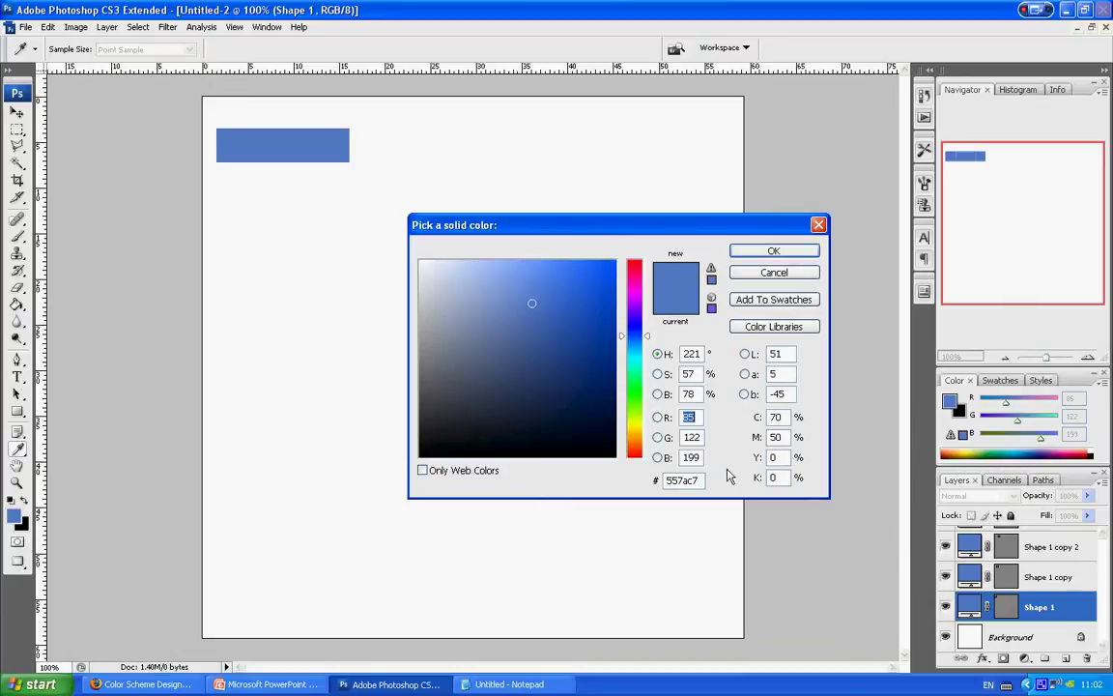
{"action": "left_click_drag", "start_coordinate": [696, 481], "coordinate": [665, 492]}
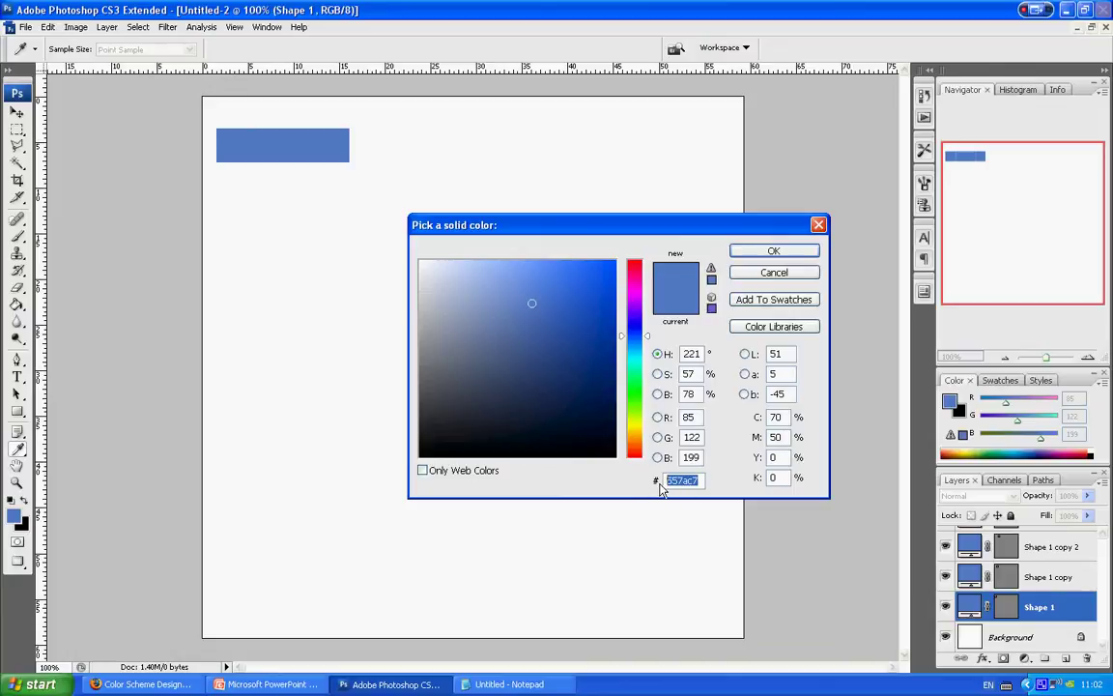
{"action": "left_click", "coordinate": [505, 684]}
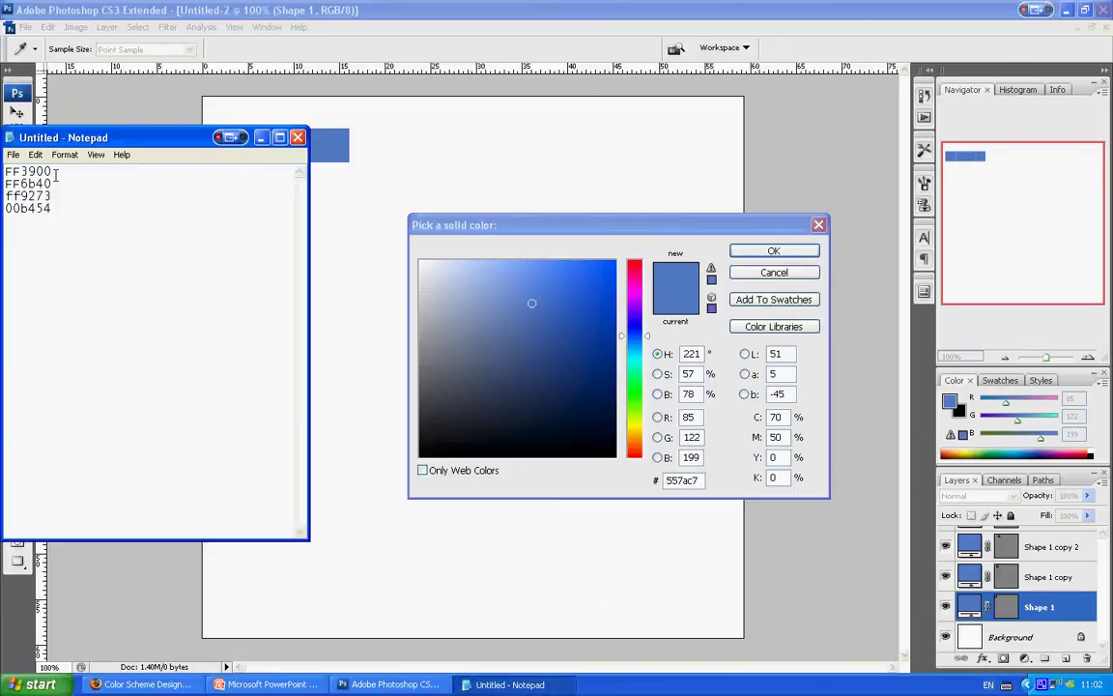
{"action": "left_click_drag", "start_coordinate": [56, 175], "coordinate": [3, 172]}
{"action": "key", "text": "ctrl+c"}
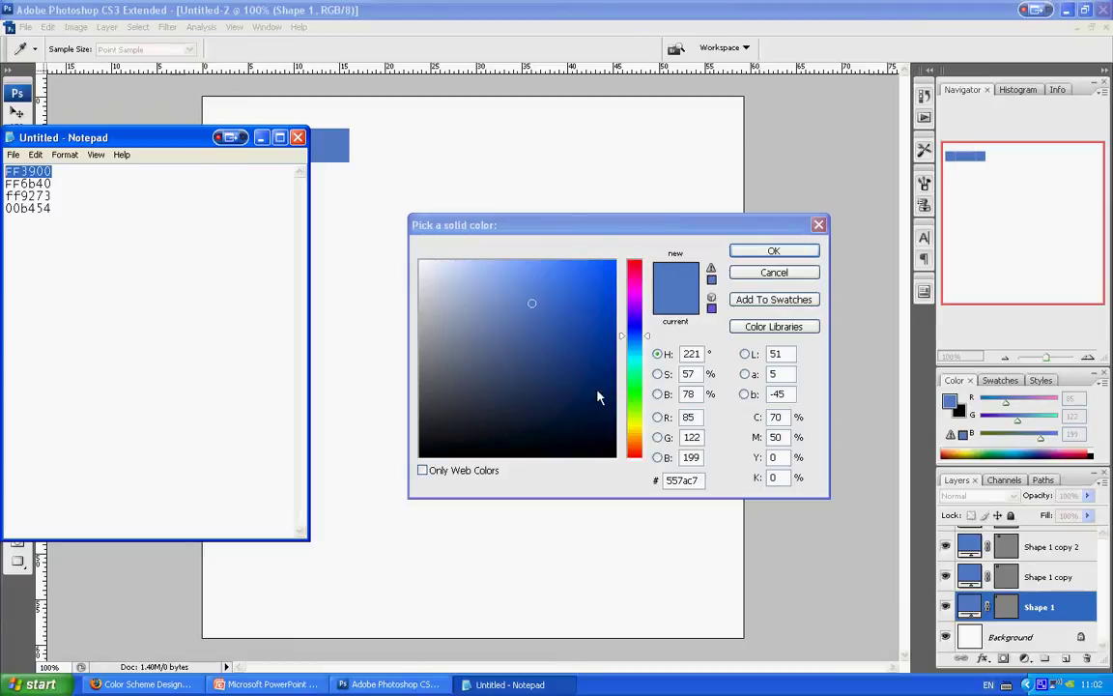
{"action": "left_click", "coordinate": [690, 480]}
{"action": "key", "text": "ctrl+v"}
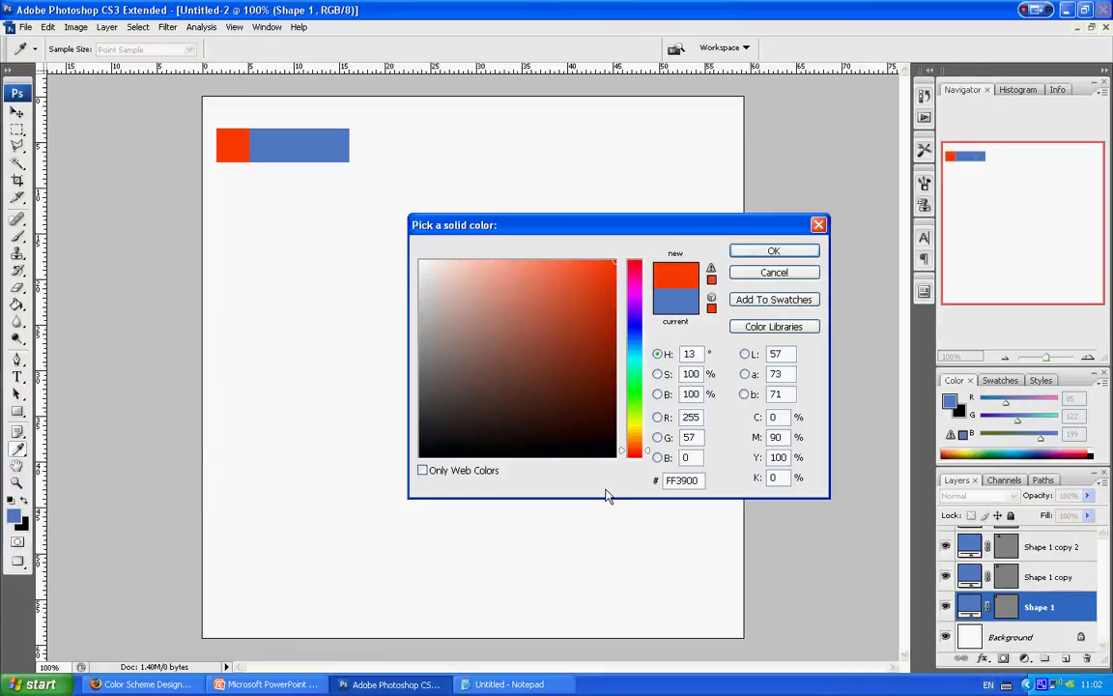
{"action": "key", "text": "Return"}
{"action": "key", "text": "v"}
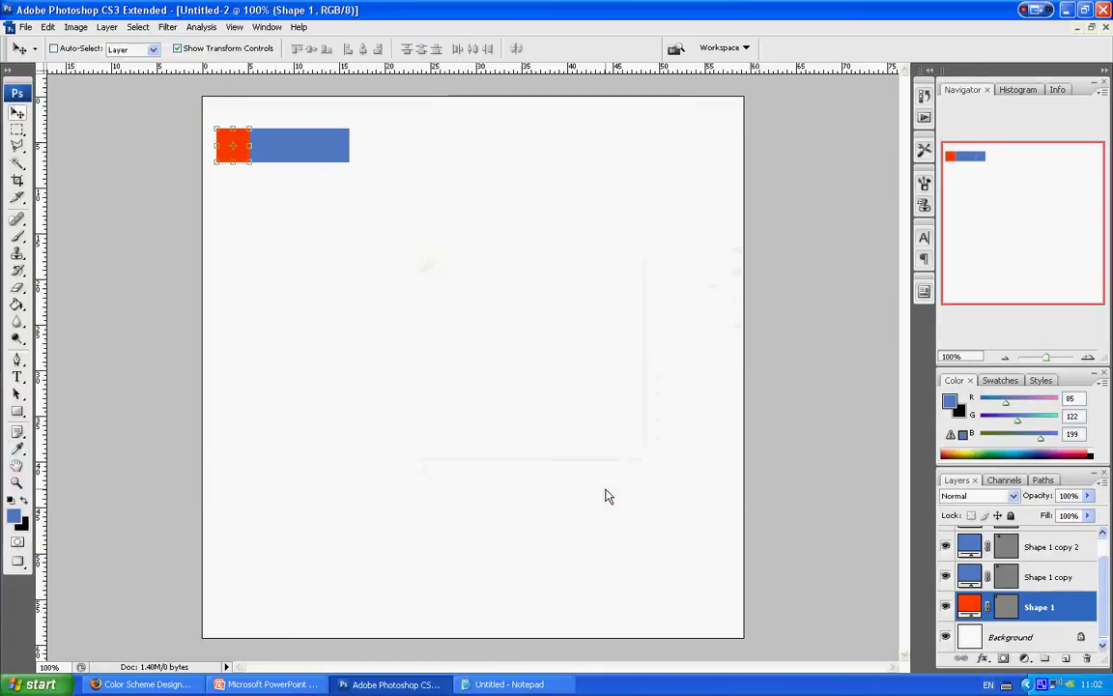
- Set the fill colour of the second square, Shape 1 copy, to FF6b40 copied from the Notepad list
{"action": "double_click", "coordinate": [967, 577]}
{"action": "key", "text": "alt+Tab"}
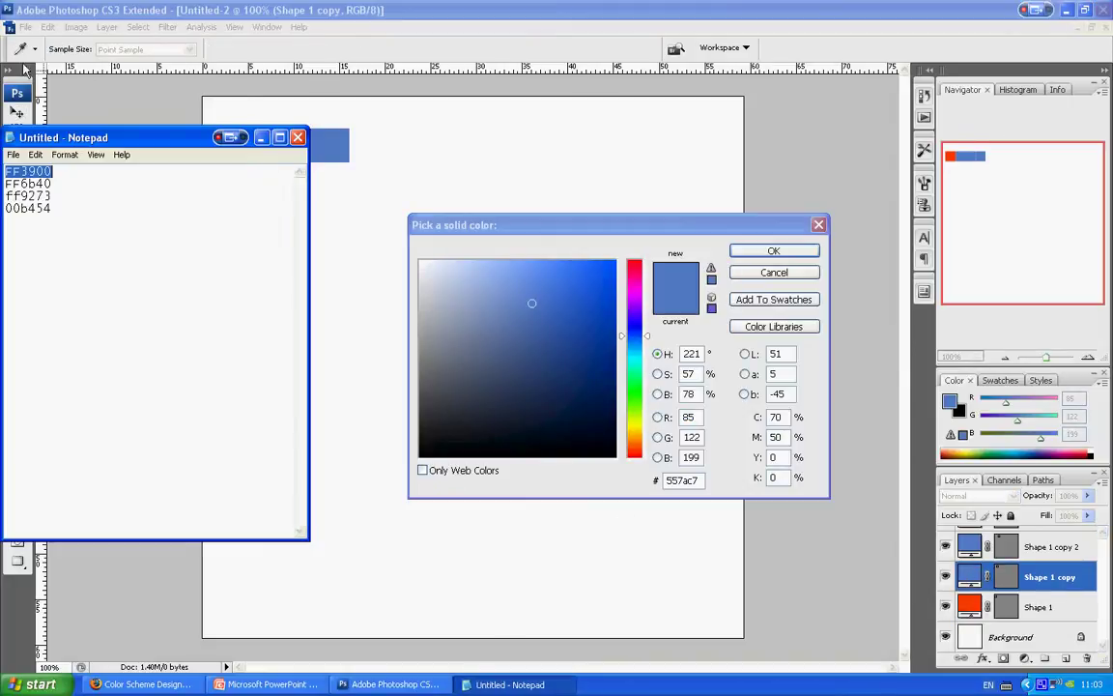
{"action": "left_click_drag", "start_coordinate": [52, 184], "coordinate": [7, 185]}
{"action": "key", "text": "ctrl+c"}
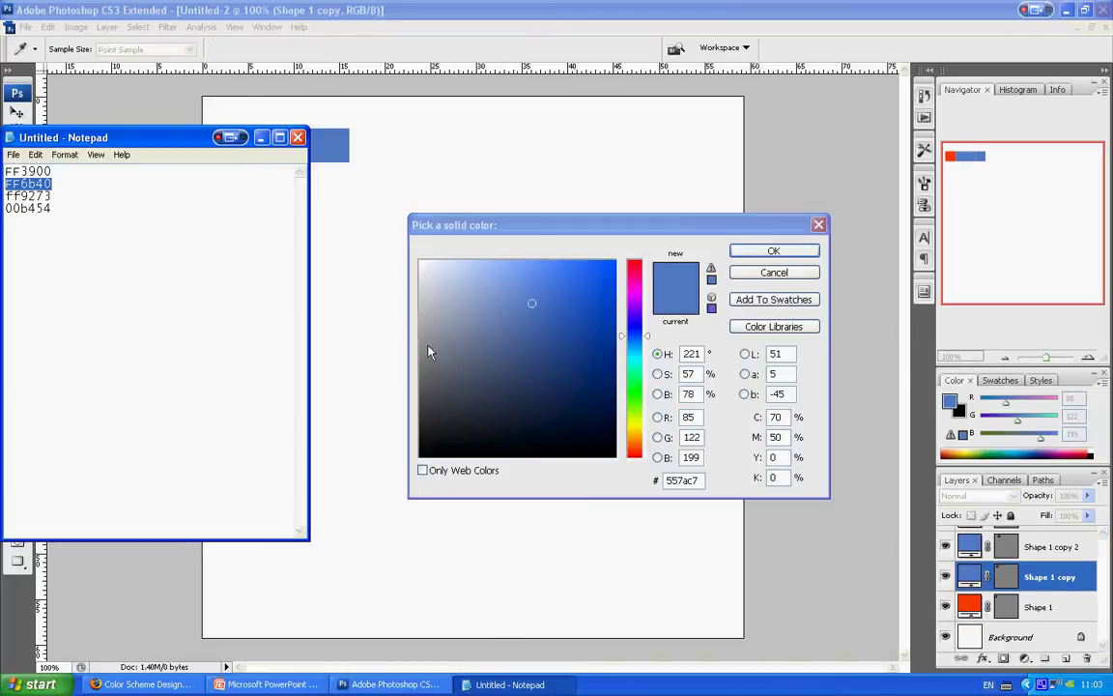
{"action": "left_click", "coordinate": [703, 479]}
{"action": "left_click_drag", "start_coordinate": [703, 479], "coordinate": [618, 488]}
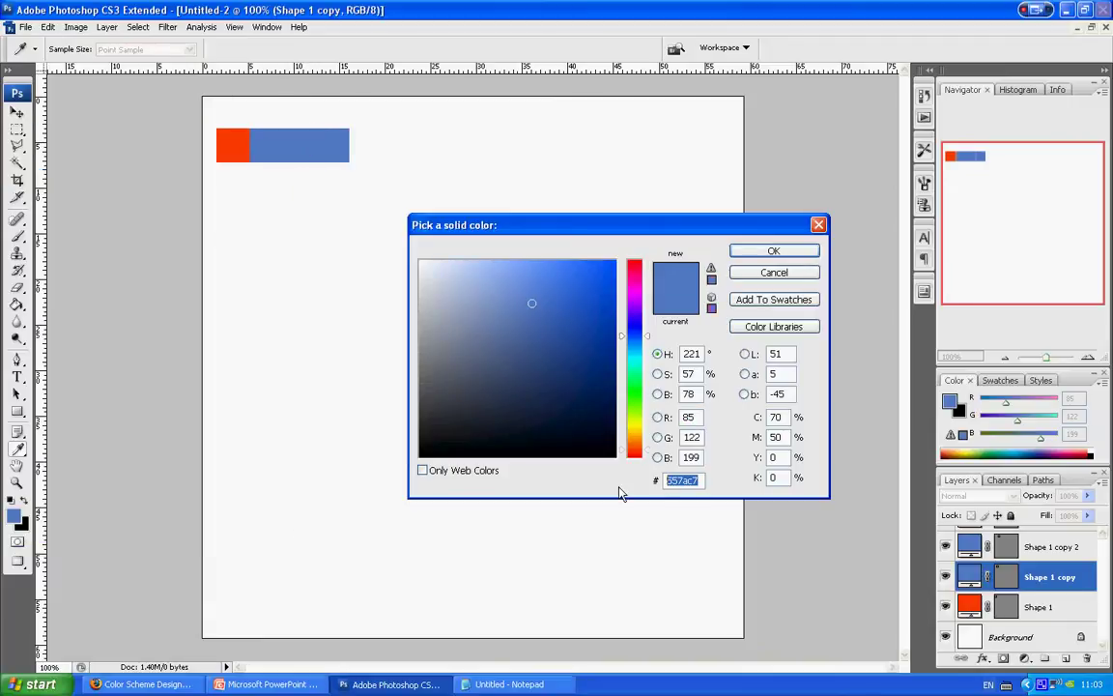
{"action": "key", "text": "ctrl+v"}
{"action": "key", "text": "Return"}
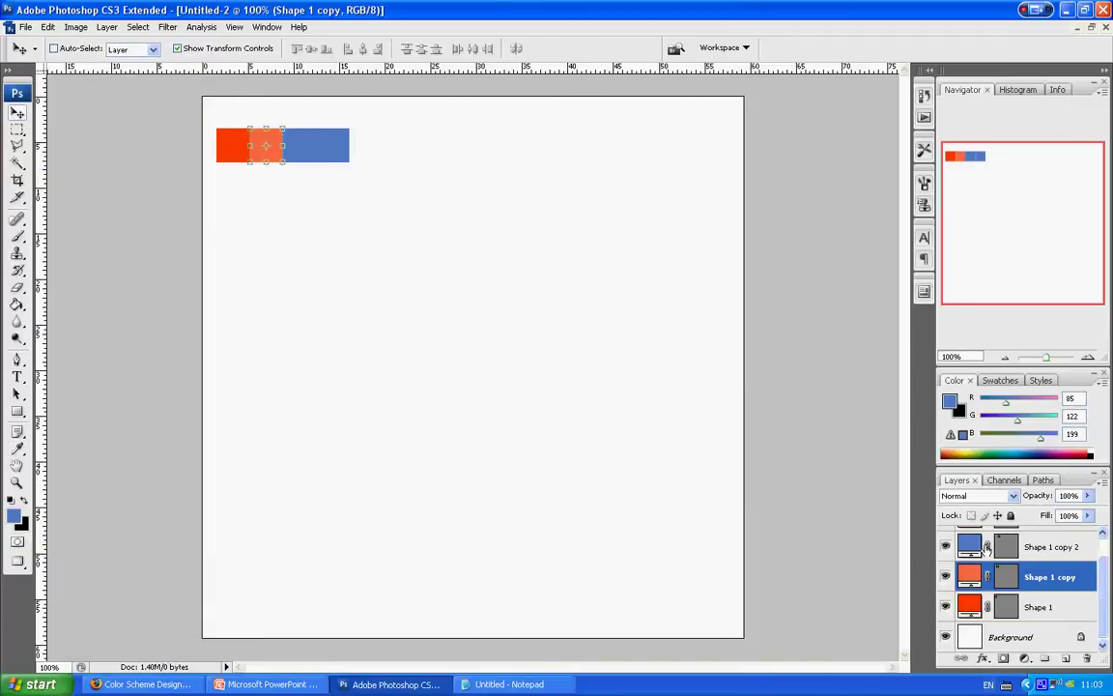
- Set the fill colour of the third square, Shape 1 copy 2, to ff9273 copied from the Notepad list
{"action": "double_click", "coordinate": [970, 547]}
{"action": "left_click", "coordinate": [502, 684]}
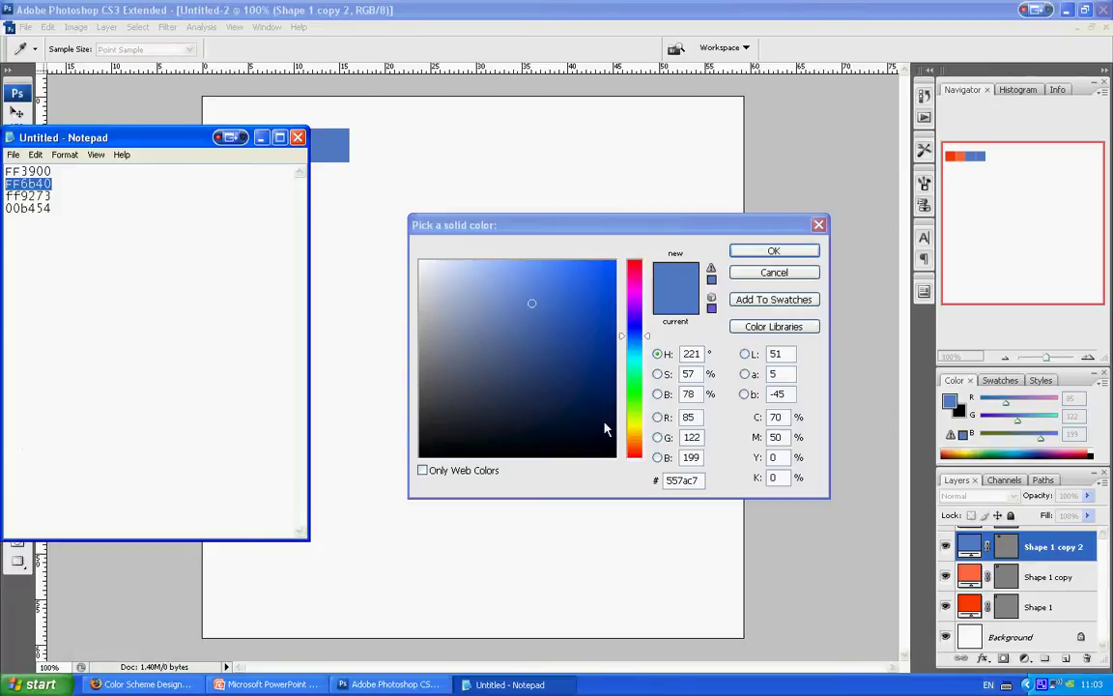
{"action": "left_click_drag", "start_coordinate": [55, 196], "coordinate": [2, 196]}
{"action": "key", "text": "ctrl+c"}
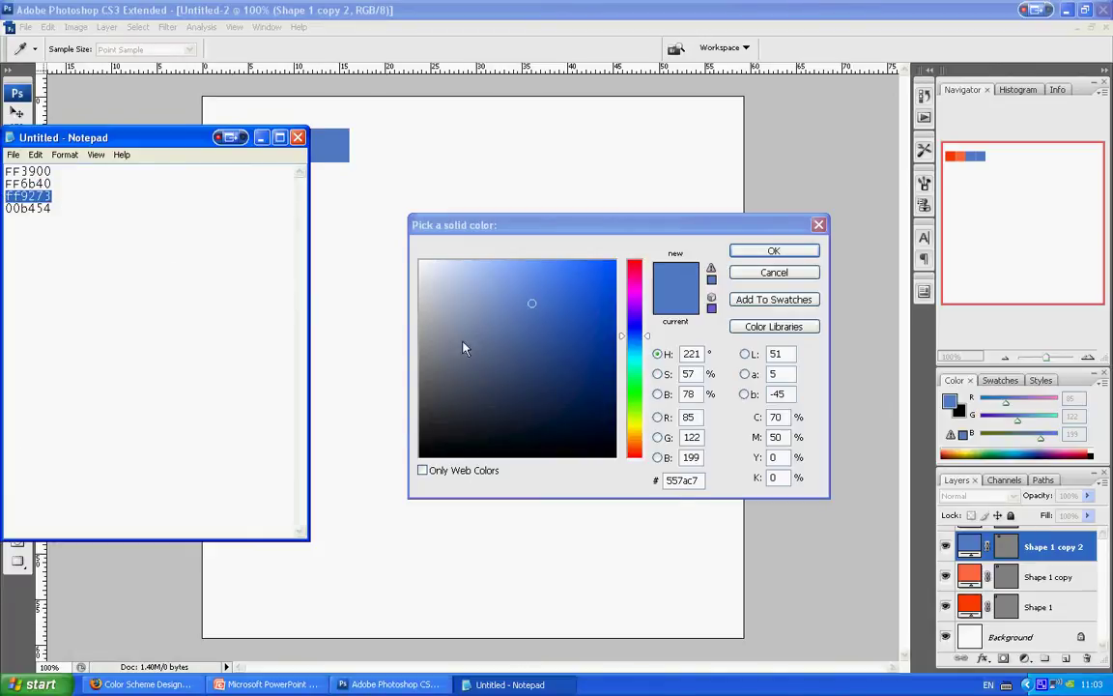
{"action": "left_click", "coordinate": [712, 479]}
{"action": "left_click_drag", "start_coordinate": [694, 480], "coordinate": [645, 484]}
{"action": "key", "text": "ctrl+v"}
{"action": "key", "text": "Return"}
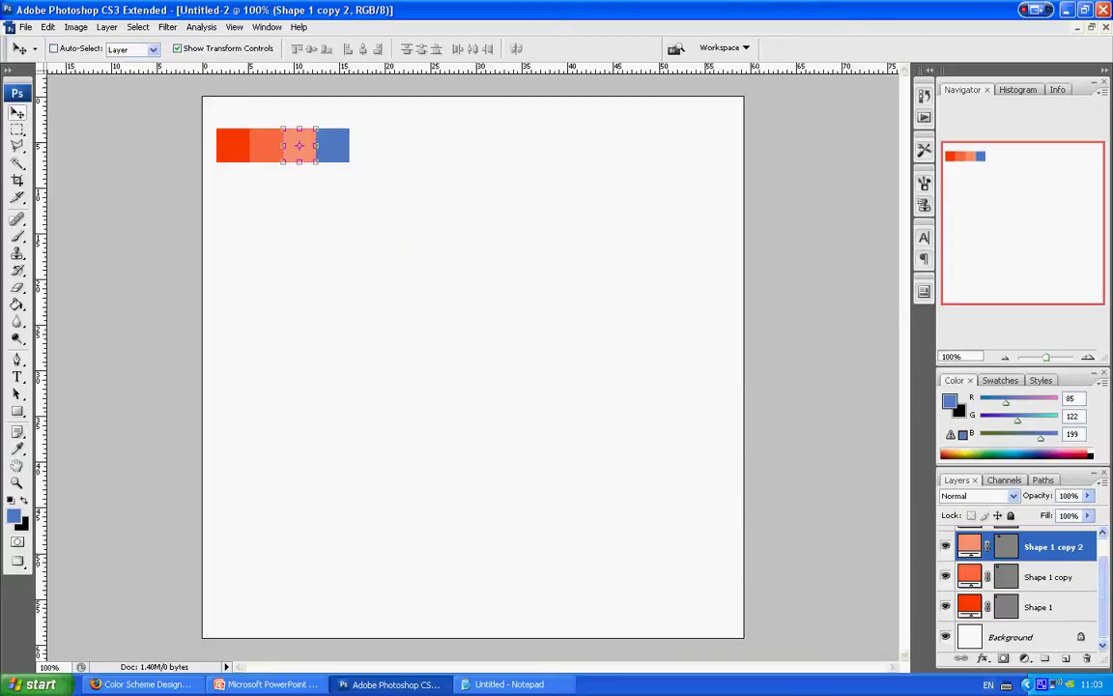
- Set the fill colour of the fourth square, Shape 1 copy 3, to 00b454 copied from the Notepad list
{"action": "scroll", "coordinate": [997, 497], "scroll_direction": "up", "scroll_amount": 1}
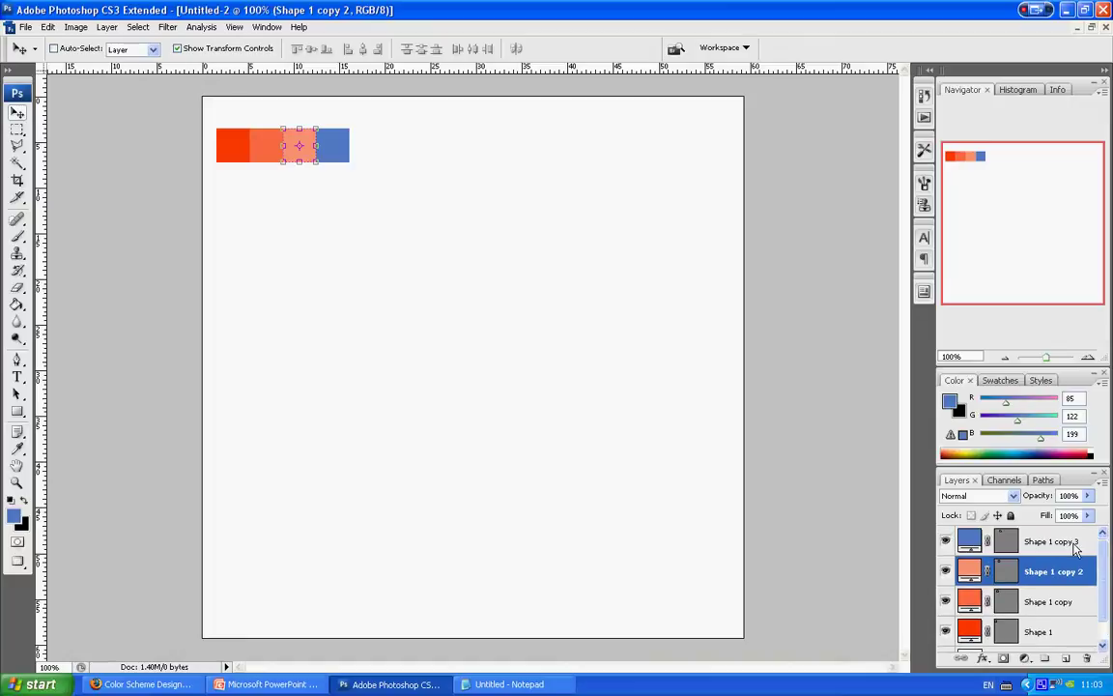
{"action": "double_click", "coordinate": [969, 541]}
{"action": "key", "text": "alt+Tab"}
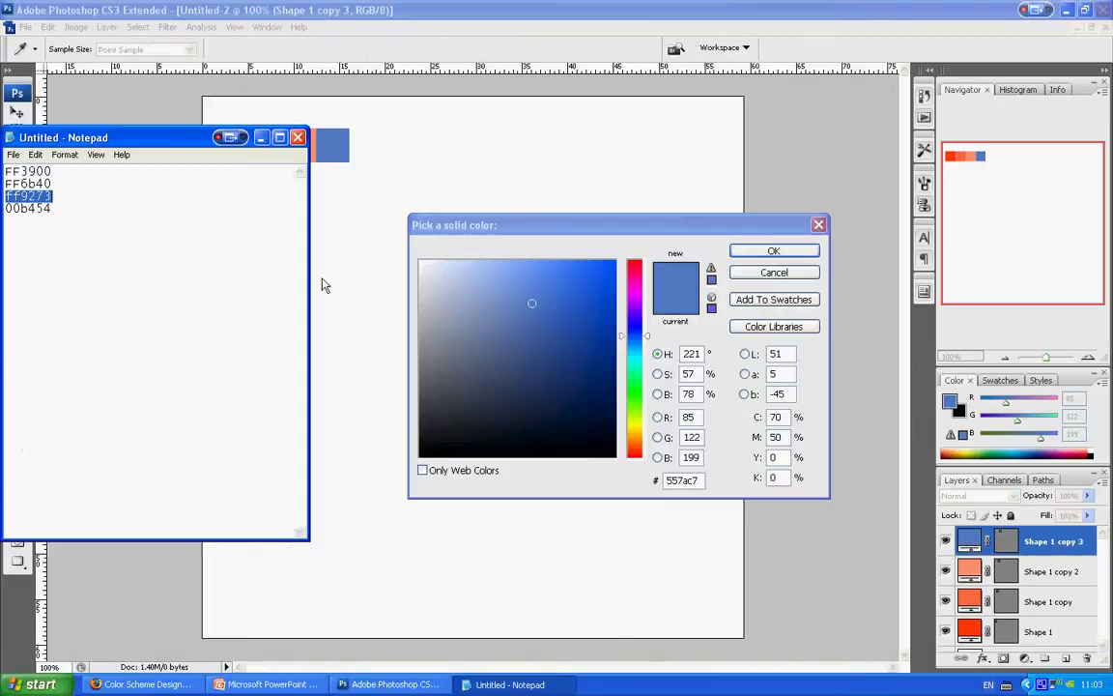
{"action": "left_click_drag", "start_coordinate": [44, 229], "coordinate": [3, 212]}
{"action": "key", "text": "ctrl+c"}
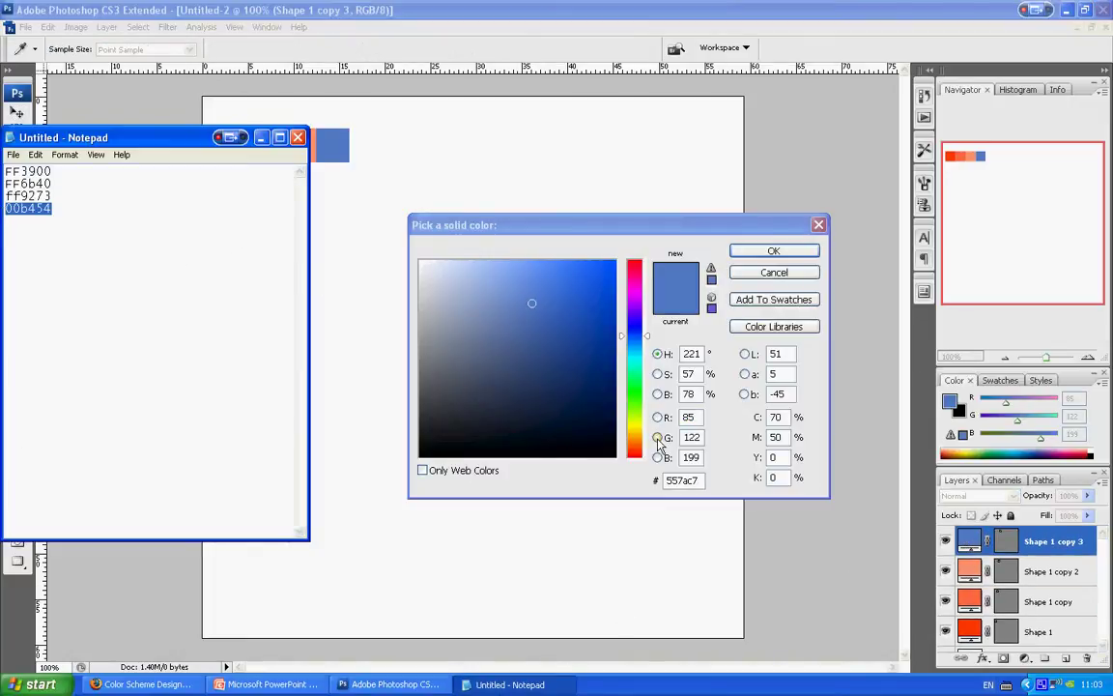
{"action": "key", "text": "alt+Tab"}
{"action": "double_click", "coordinate": [682, 480]}
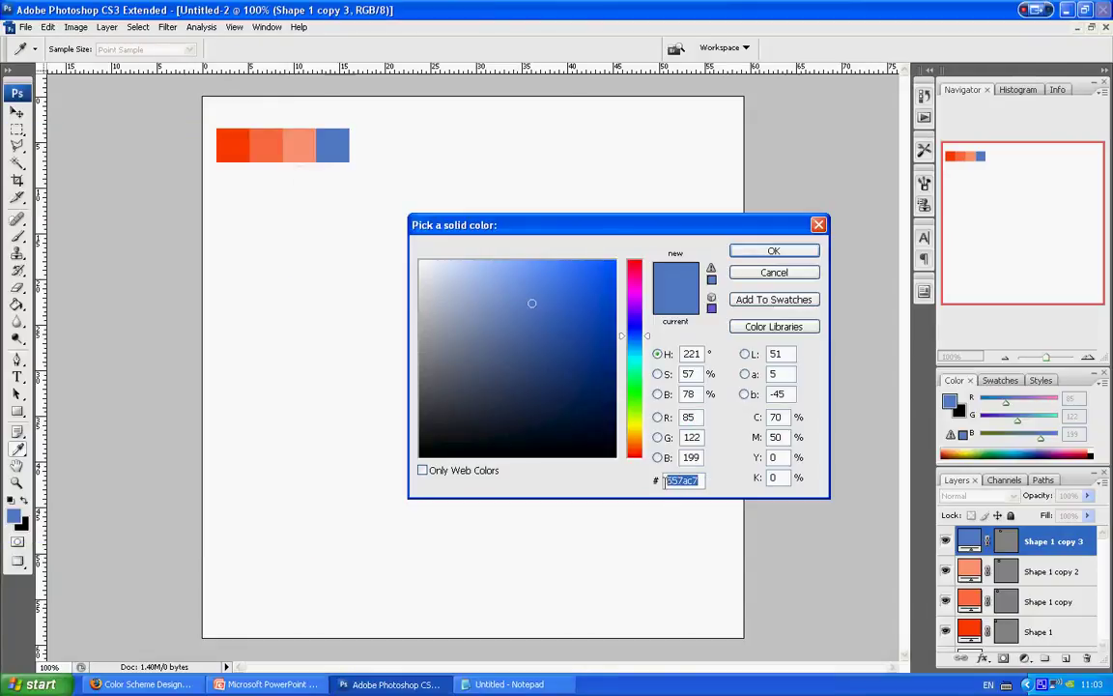
{"action": "key", "text": "ctrl+v"}
{"action": "left_click", "coordinate": [772, 251]}
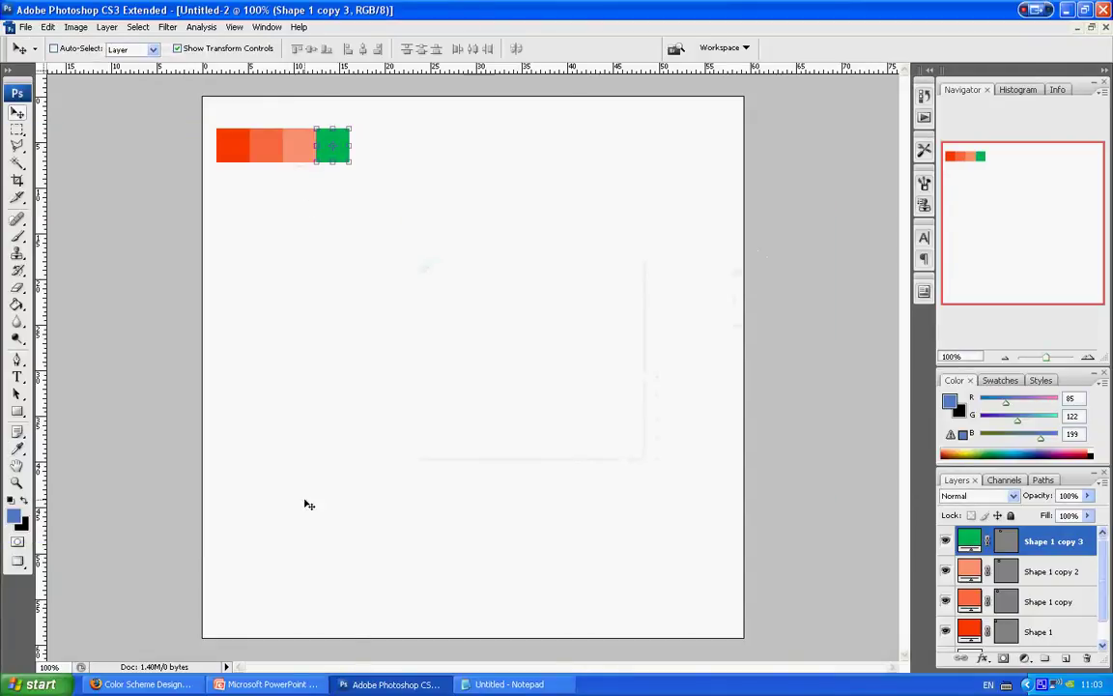
- Switch to Color Scheme Designer in Firefox to compare its palette with the swatch row, and return to Photoshop
{"action": "left_click", "coordinate": [171, 684]}
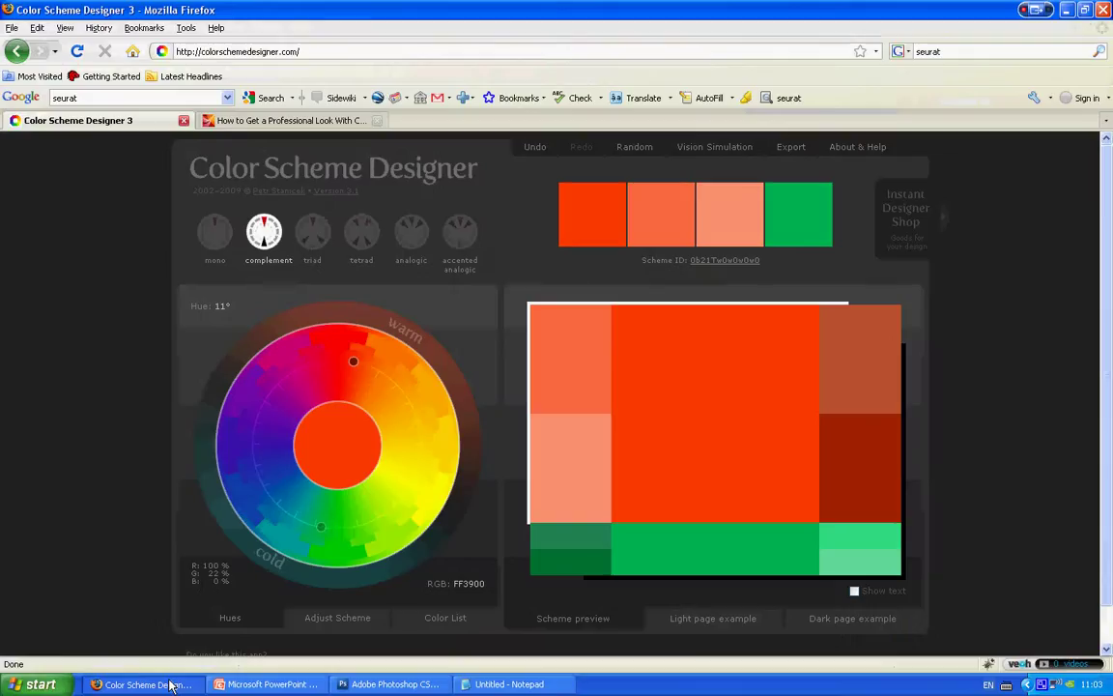
{"action": "mouse_move", "coordinate": [662, 228]}
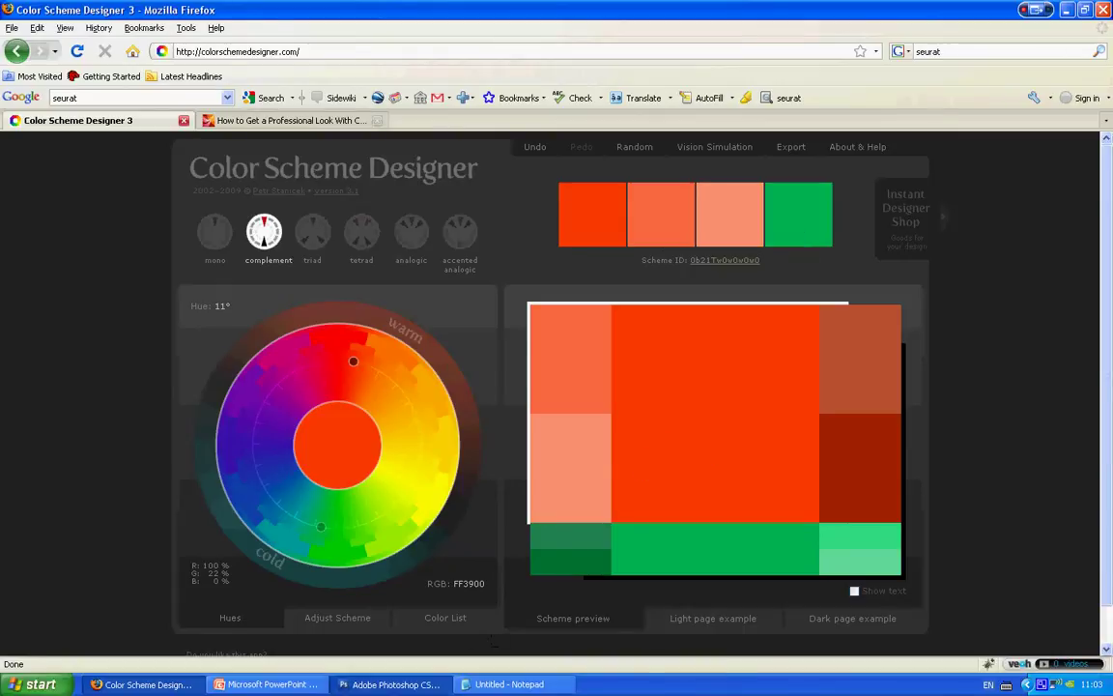
{"action": "left_click", "coordinate": [391, 684]}
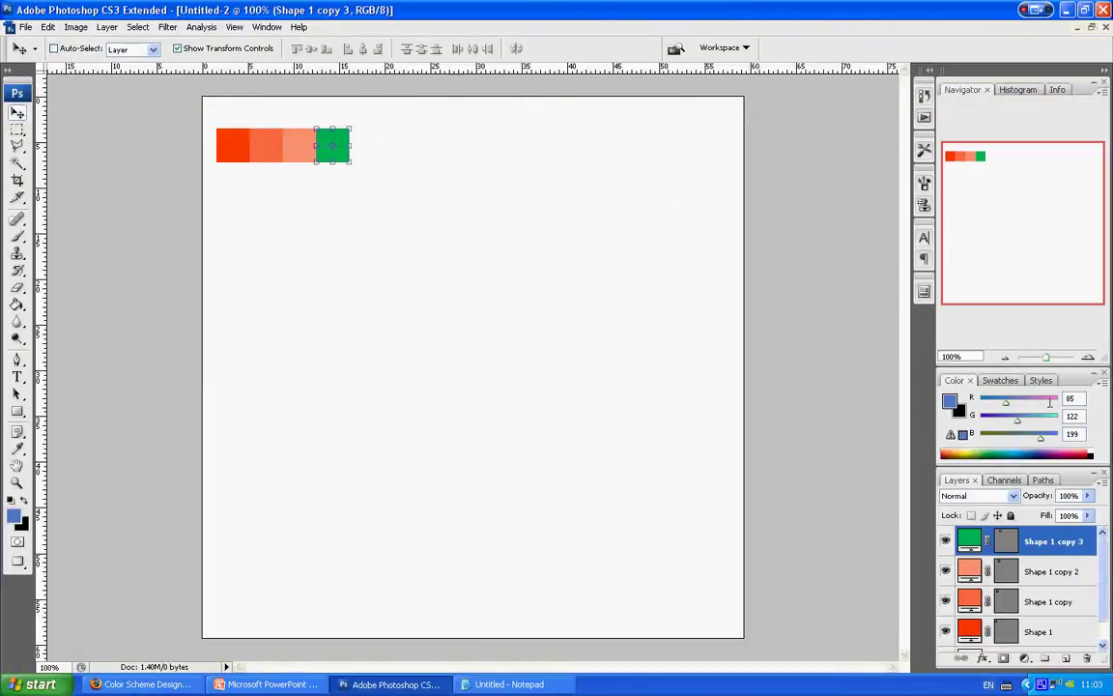
- Put the four square layers into a group named scheme and toggle the group's visibility off and on
{"action": "left_click", "coordinate": [1049, 630], "text": "shift"}
{"action": "left_click_drag", "start_coordinate": [1049, 630], "coordinate": [1044, 661]}
{"action": "double_click", "coordinate": [1009, 534]}
{"action": "type", "text": "scheme"}
{"action": "key", "text": "Return"}
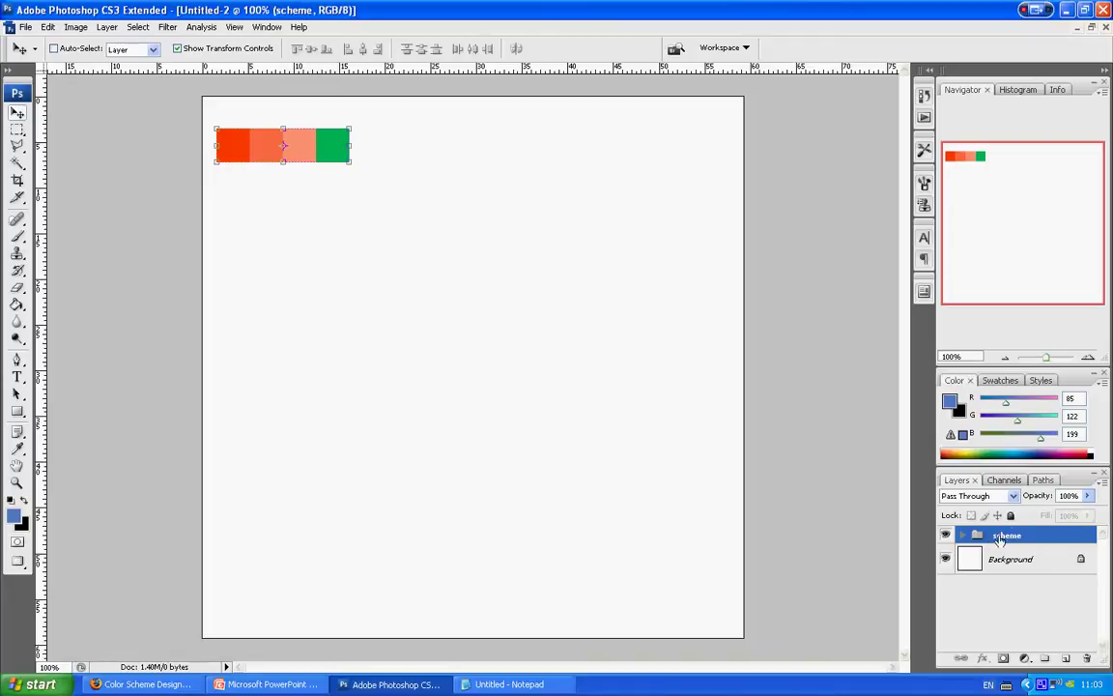
{"action": "left_click", "coordinate": [945, 534]}
{"action": "left_click", "coordinate": [946, 535]}
- Paint a blue zigzag stroke across the middle of the canvas on the Background layer with the Brush tool
{"action": "left_click", "coordinate": [1006, 571]}
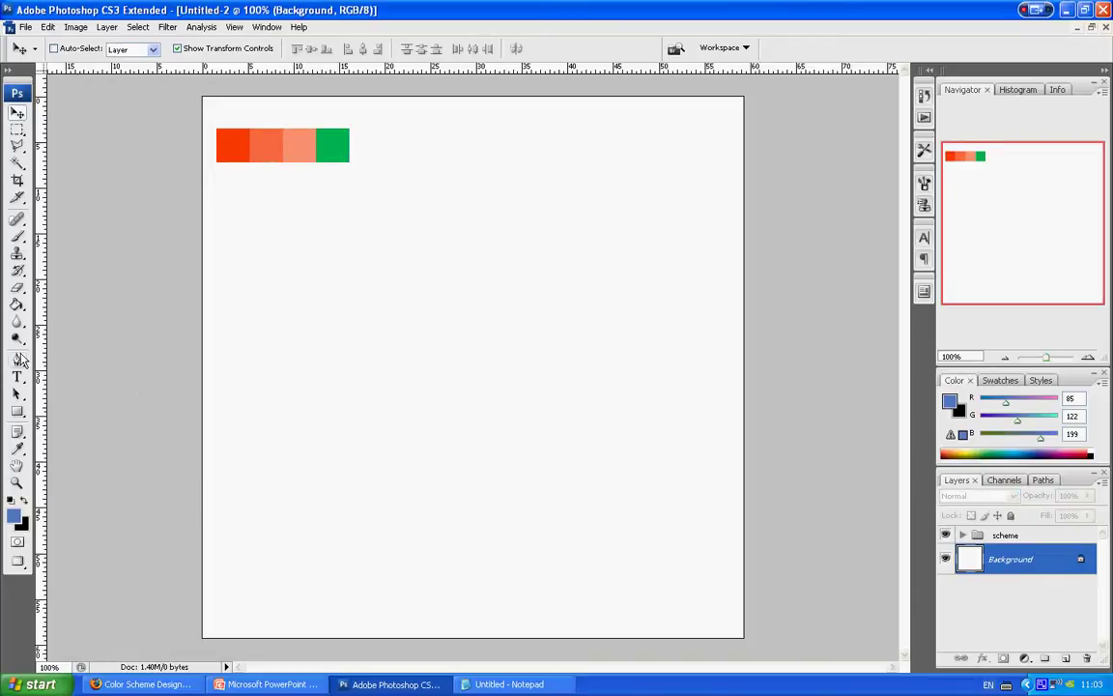
{"action": "left_click", "coordinate": [17, 236]}
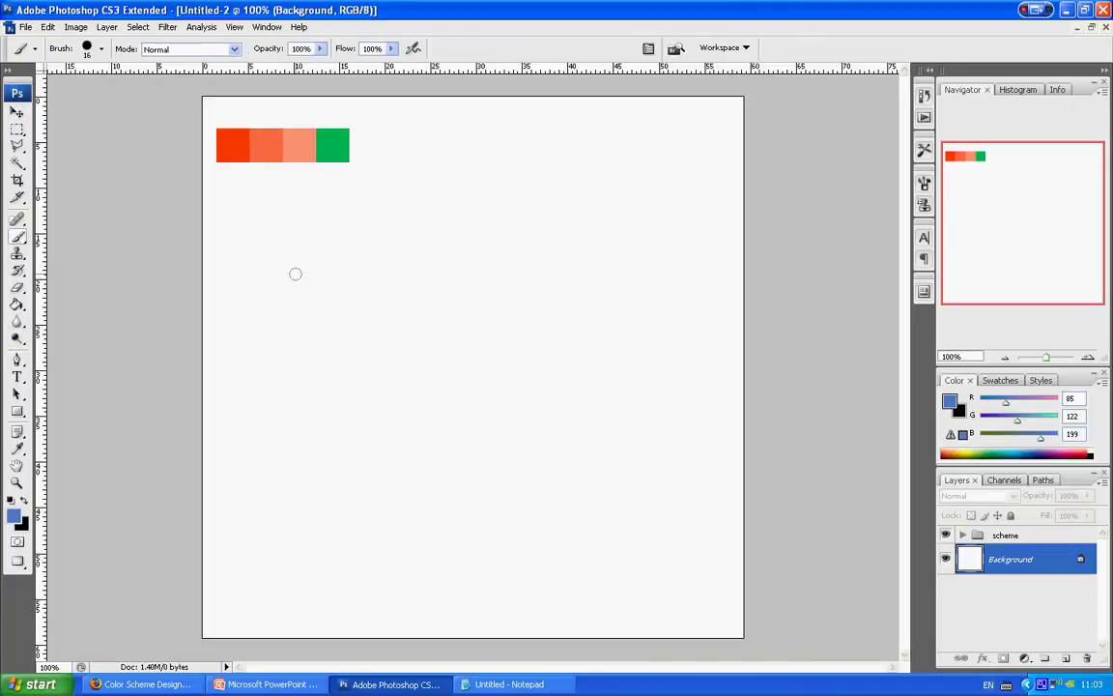
{"action": "mouse_move", "coordinate": [343, 312]}
{"action": "left_mouse_down"}
{"action": "mouse_move", "coordinate": [544, 322]}
{"action": "mouse_move", "coordinate": [439, 418]}
{"action": "mouse_move", "coordinate": [425, 525]}
{"action": "mouse_move", "coordinate": [392, 537]}
{"action": "left_mouse_up"}
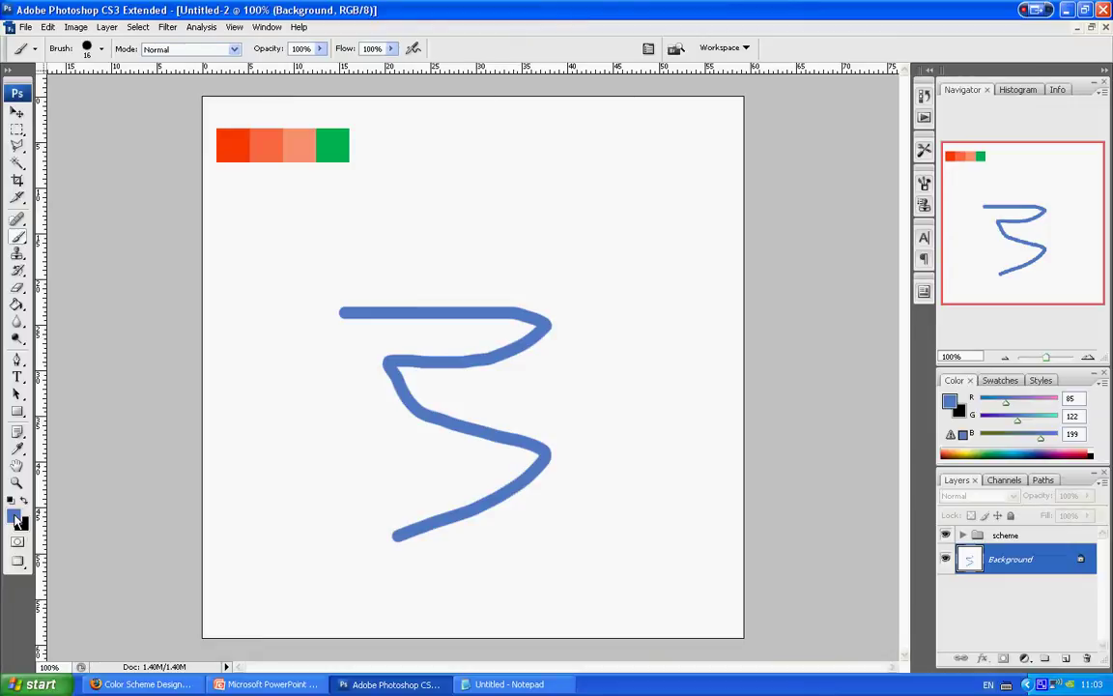
- Sample ff3900 from the first swatch square as the foreground colour and paint a brush stroke above the zigzag
{"action": "left_click", "coordinate": [15, 516]}
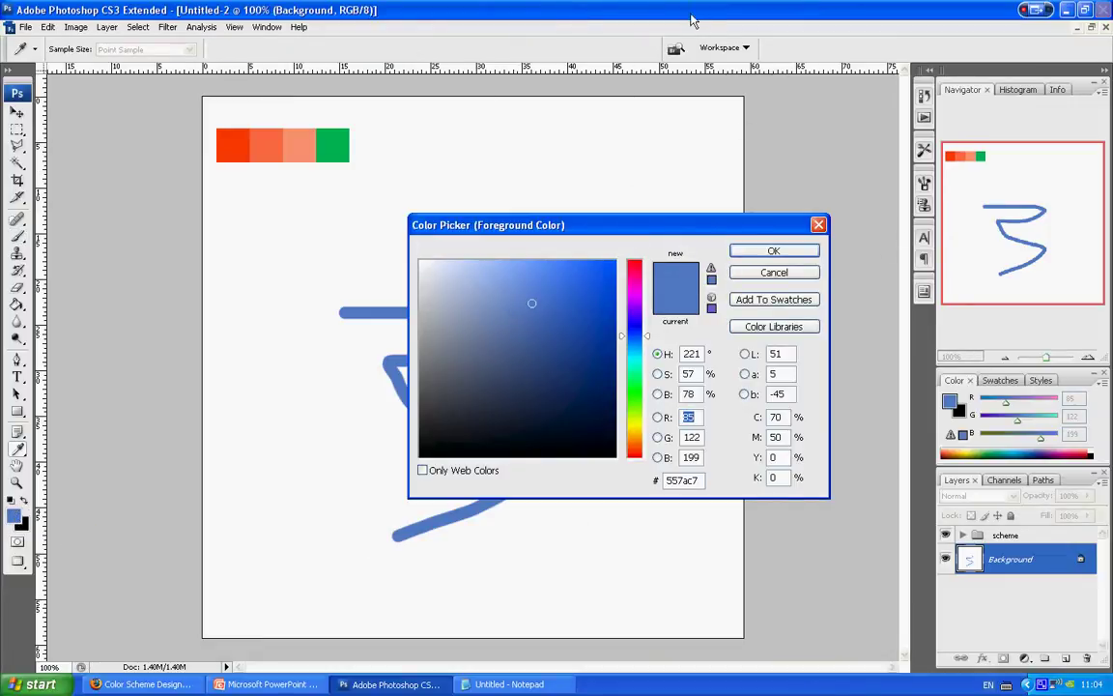
{"action": "left_click", "coordinate": [242, 145]}
{"action": "left_click", "coordinate": [269, 143]}
{"action": "left_click", "coordinate": [304, 143]}
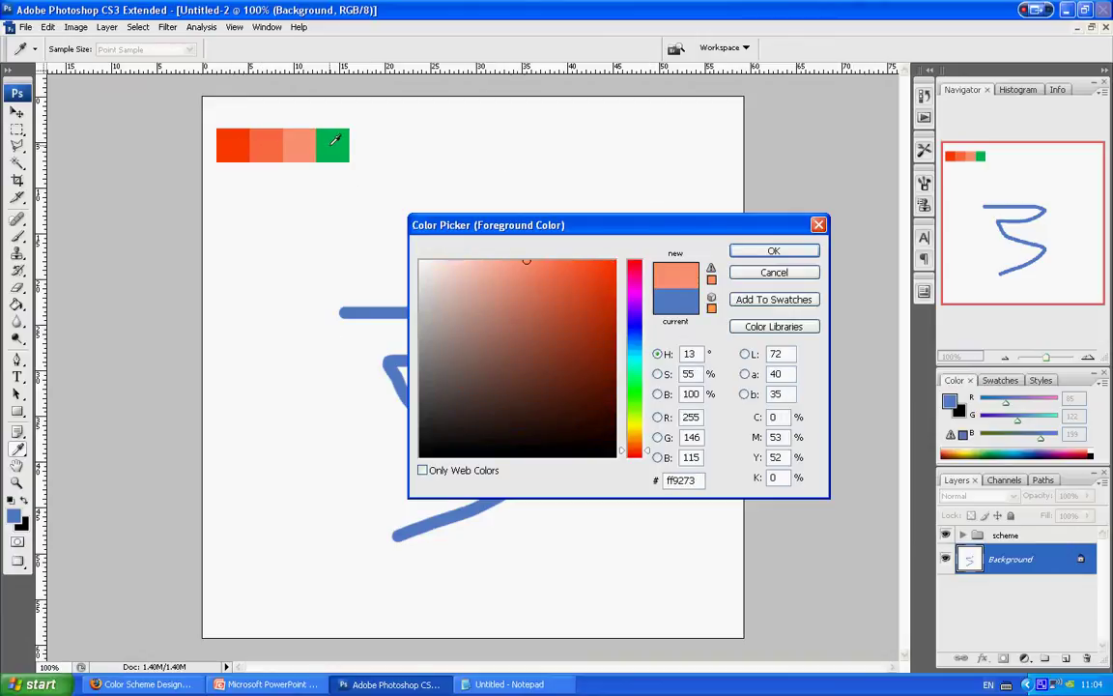
{"action": "left_click", "coordinate": [334, 143]}
{"action": "left_click", "coordinate": [230, 143]}
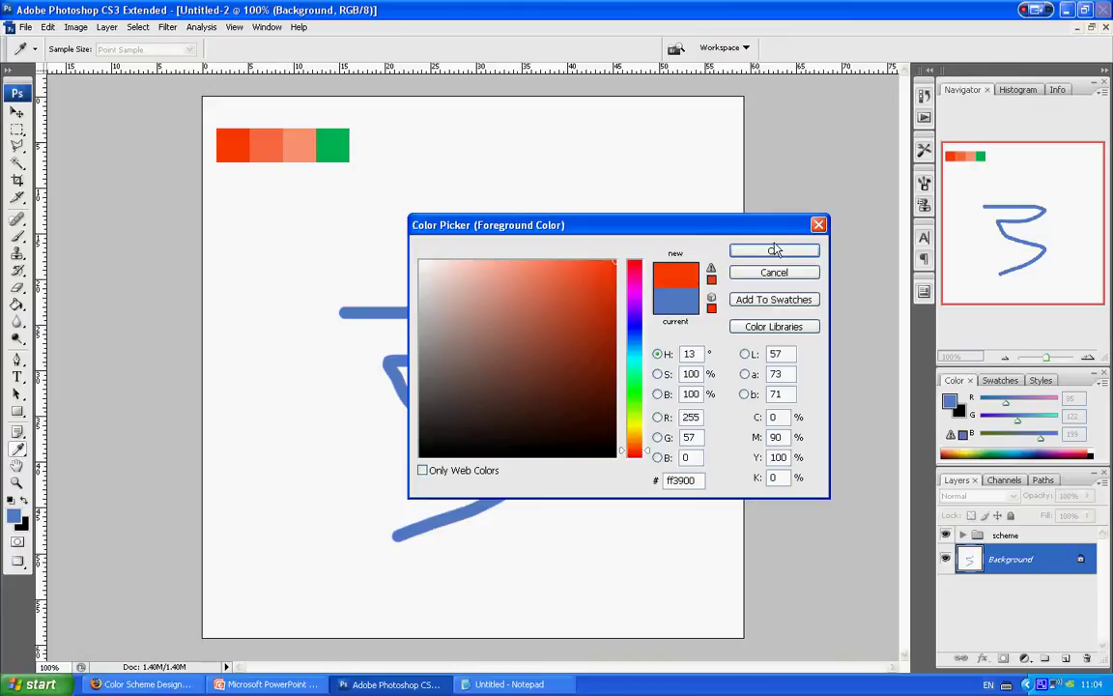
{"action": "left_click", "coordinate": [775, 250]}
{"action": "key", "text": "b"}
{"action": "mouse_move", "coordinate": [457, 238]}
{"action": "left_mouse_down"}
{"action": "mouse_move", "coordinate": [587, 237]}
{"action": "mouse_move", "coordinate": [576, 250]}
{"action": "mouse_move", "coordinate": [594, 254]}
{"action": "left_mouse_up"}
- Sample the second swatch square as the foreground colour and brush a stroke just below the red one
{"action": "left_click", "coordinate": [13, 516]}
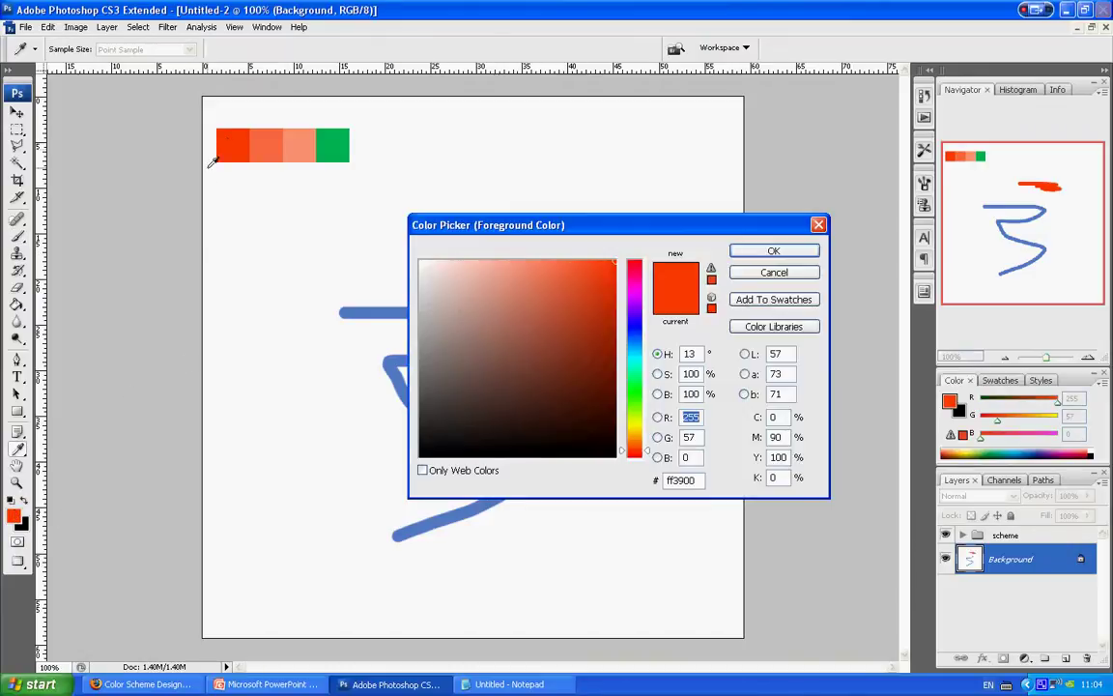
{"action": "left_click", "coordinate": [256, 140]}
{"action": "left_click", "coordinate": [742, 252]}
{"action": "key", "text": "b"}
{"action": "mouse_move", "coordinate": [467, 252]}
{"action": "left_mouse_down"}
{"action": "mouse_move", "coordinate": [523, 255]}
{"action": "mouse_move", "coordinate": [462, 239]}
{"action": "mouse_move", "coordinate": [522, 240]}
{"action": "mouse_move", "coordinate": [579, 263]}
{"action": "left_mouse_up"}
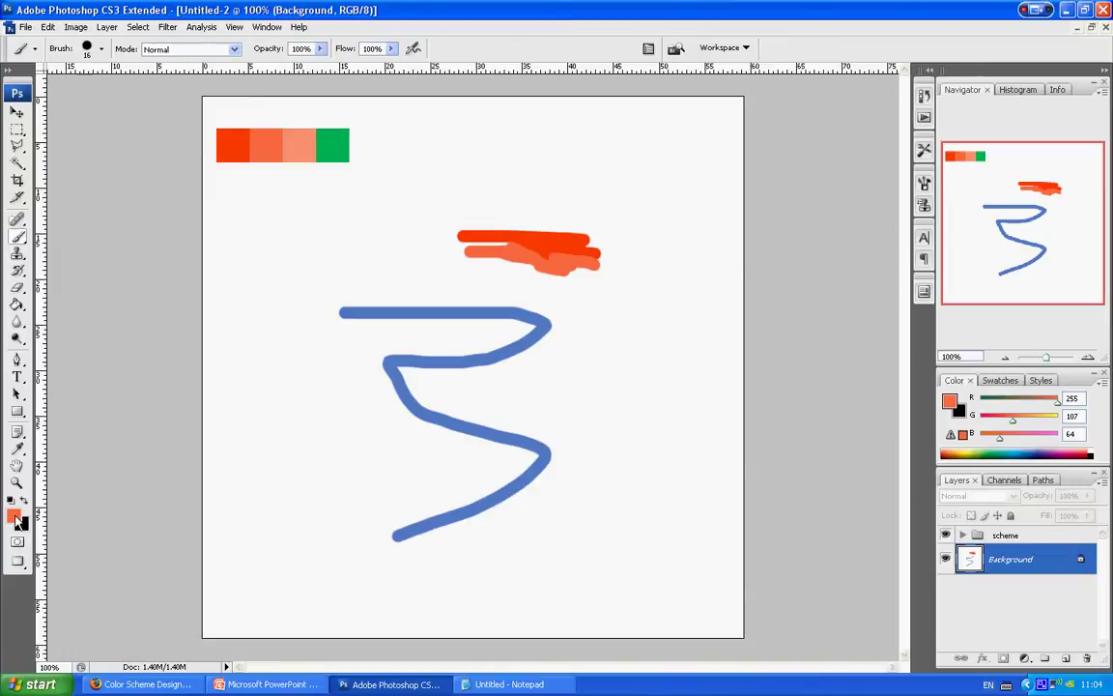
- Sample ff9273 from the third swatch square and brush a stroke around the right end of the orange strokes
{"action": "left_click", "coordinate": [14, 516]}
{"action": "left_click", "coordinate": [301, 144]}
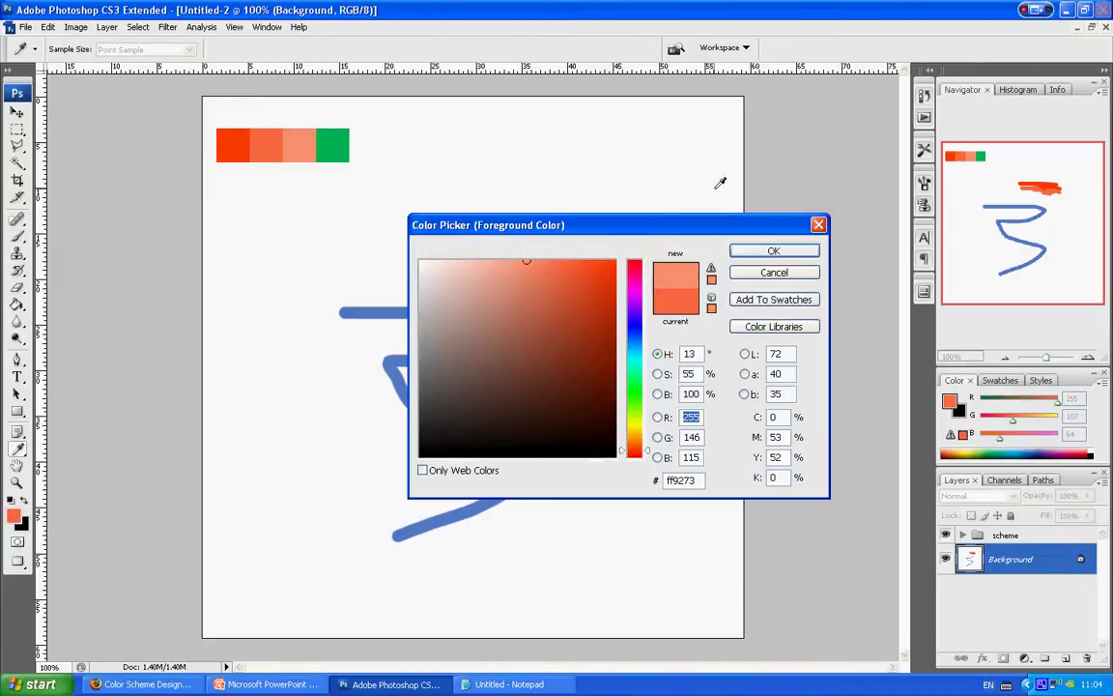
{"action": "left_click", "coordinate": [773, 252]}
{"action": "mouse_move", "coordinate": [541, 227]}
{"action": "left_mouse_down"}
{"action": "mouse_move", "coordinate": [595, 235]}
{"action": "mouse_move", "coordinate": [600, 271]}
{"action": "left_mouse_up"}
- Sample the green fourth swatch square and brush a wavy stroke along the underside of the orange strokes
{"action": "left_click", "coordinate": [13, 516]}
{"action": "left_click", "coordinate": [342, 143]}
{"action": "left_click", "coordinate": [773, 251]}
{"action": "mouse_move", "coordinate": [579, 277]}
{"action": "left_mouse_down"}
{"action": "mouse_move", "coordinate": [601, 275]}
{"action": "mouse_move", "coordinate": [531, 280]}
{"action": "mouse_move", "coordinate": [463, 264]}
{"action": "left_mouse_up"}
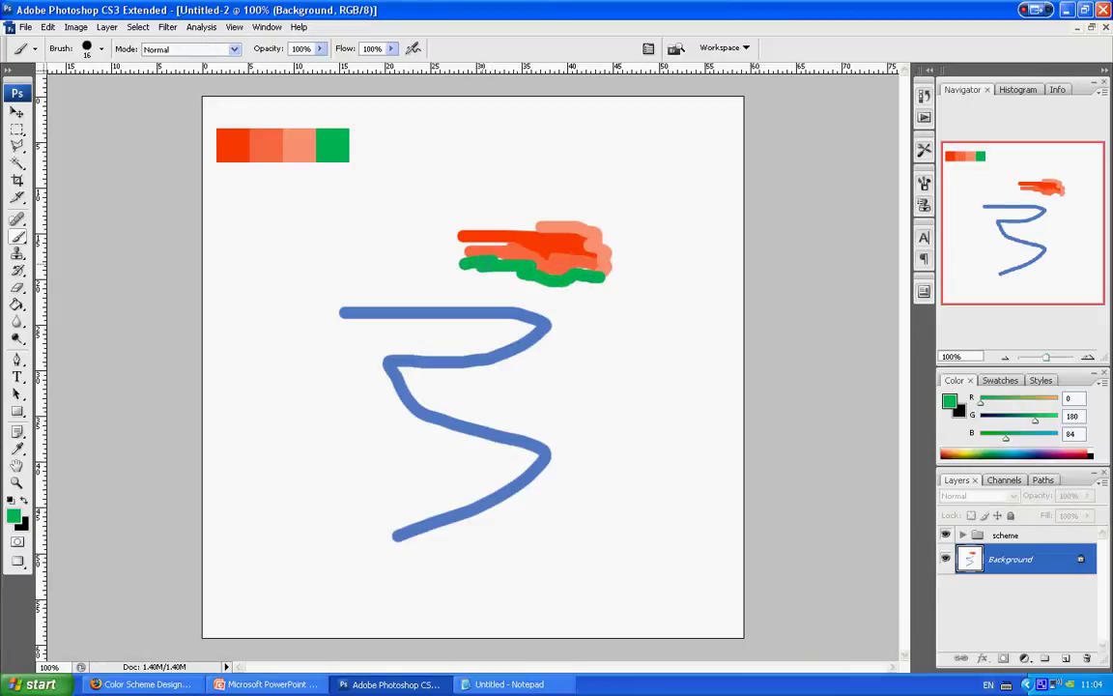
{"action": "double_click", "coordinate": [1077, 560]}
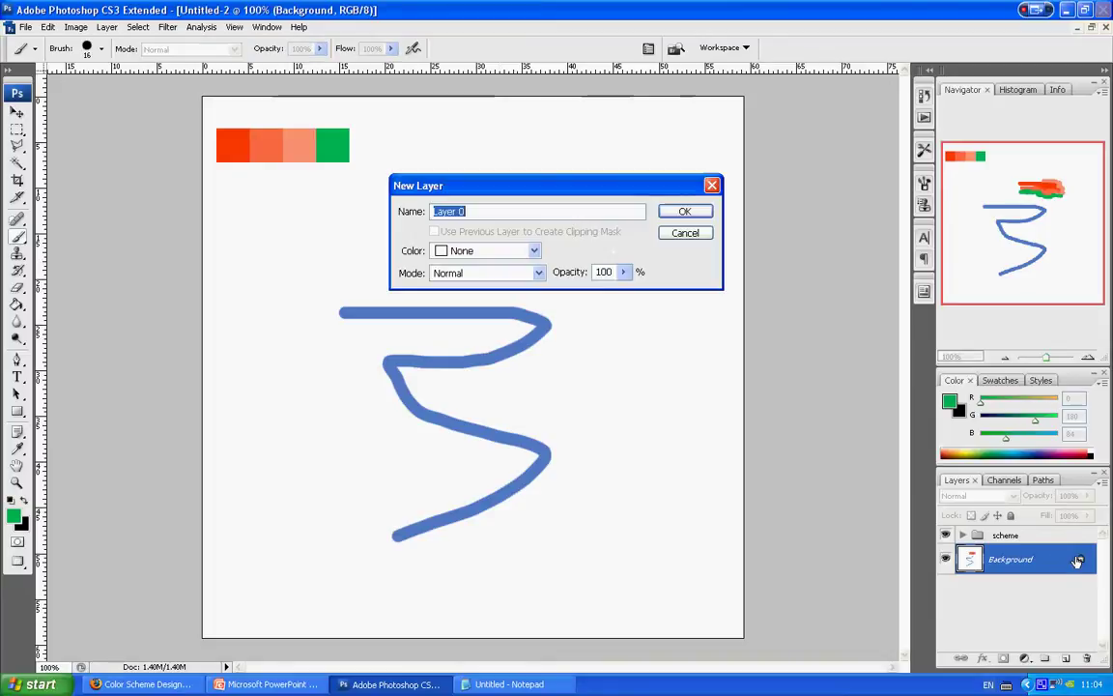
{"action": "left_click", "coordinate": [684, 234]}
{"action": "double_click", "coordinate": [1033, 559]}
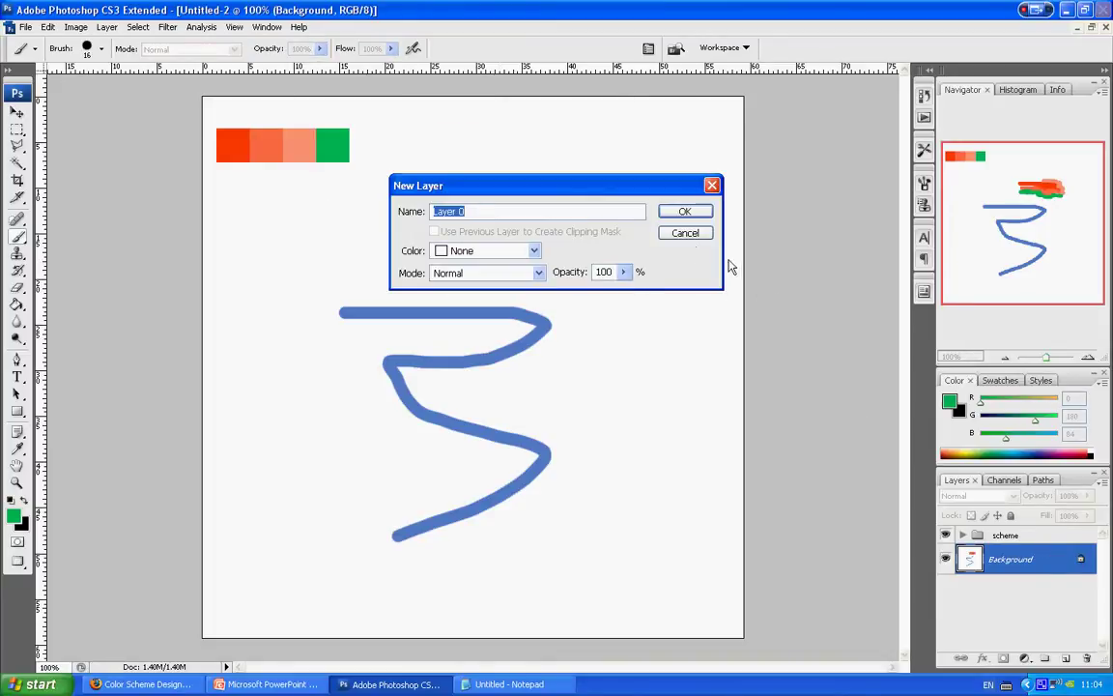
{"action": "key", "text": "Escape"}
- Duplicate the Background layer with the original hidden, and delete the white area from the copy using the Magic Wand
{"action": "left_click_drag", "start_coordinate": [1036, 573], "coordinate": [1065, 658]}
{"action": "left_click", "coordinate": [948, 590]}
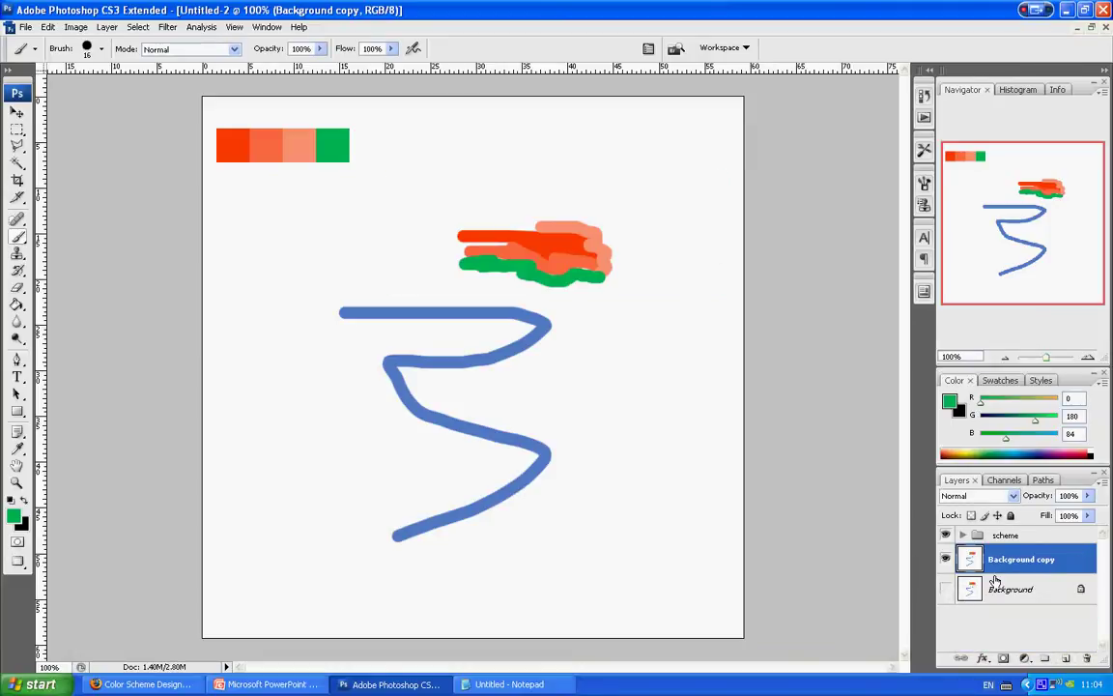
{"action": "key", "text": "w"}
{"action": "left_click", "coordinate": [570, 444]}
{"action": "key", "text": "Delete"}
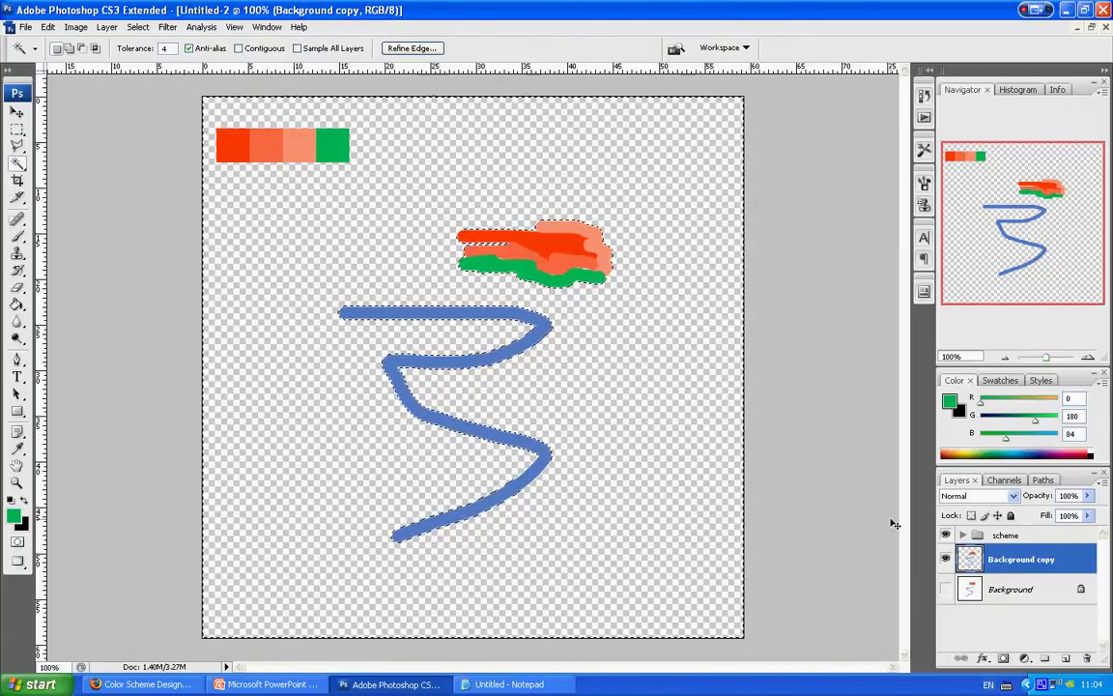
{"action": "key", "text": "ctrl+d"}
{"action": "key", "text": "space"}
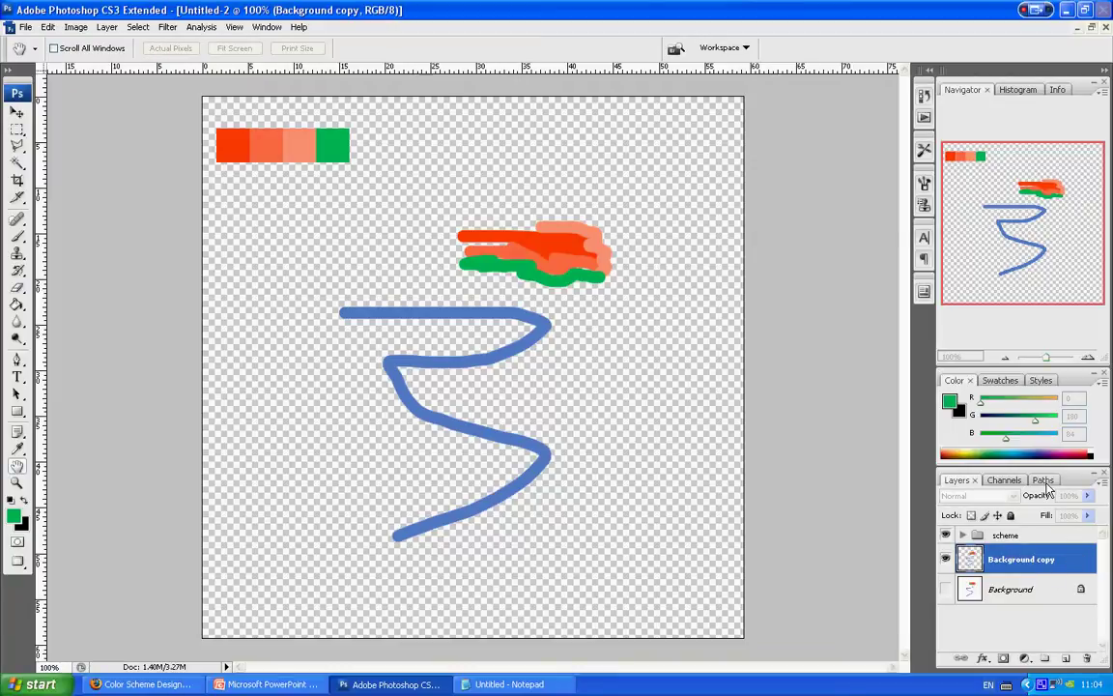
- Try a drop shadow on the Background copy layer, with its colour sampled from the red first swatch square
{"action": "double_click", "coordinate": [1053, 558]}
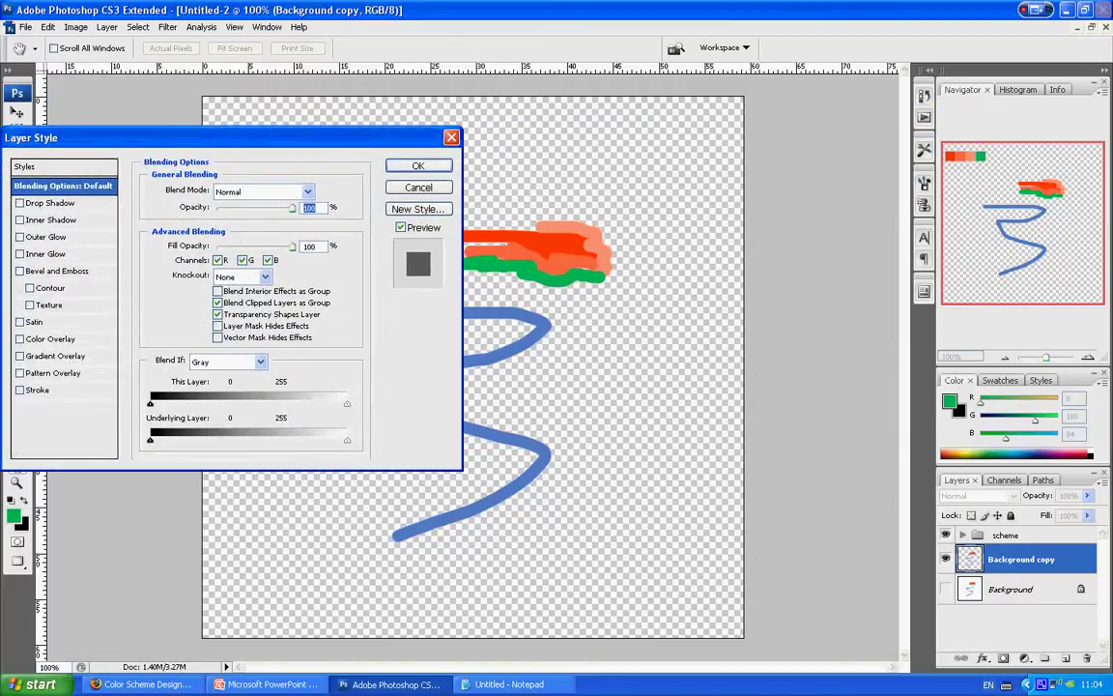
{"action": "left_click", "coordinate": [43, 203]}
{"action": "left_click", "coordinate": [308, 190]}
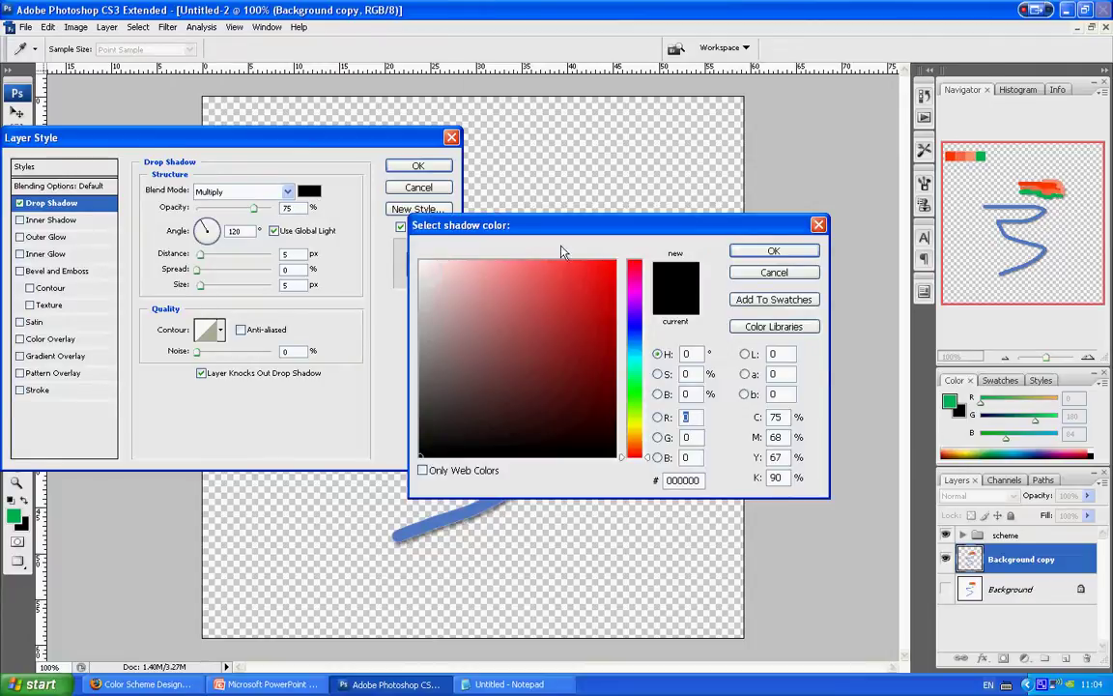
{"action": "left_click_drag", "start_coordinate": [565, 224], "coordinate": [586, 282]}
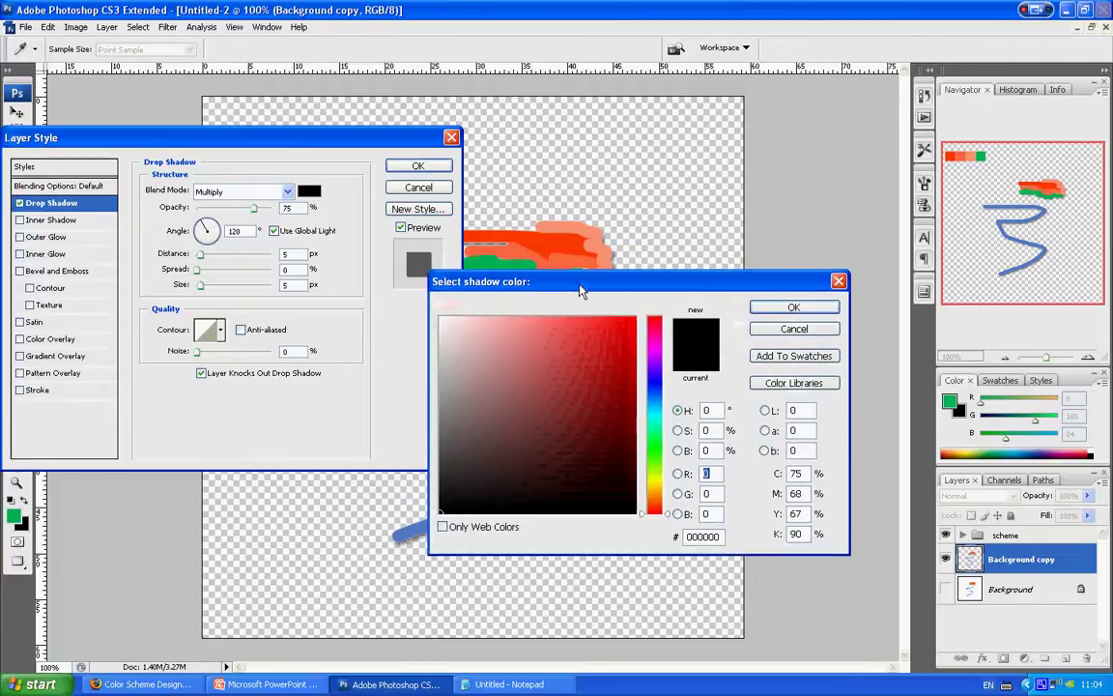
{"action": "left_click", "coordinate": [793, 330]}
{"action": "left_click_drag", "start_coordinate": [305, 136], "coordinate": [344, 336]}
{"action": "left_click", "coordinate": [352, 396]}
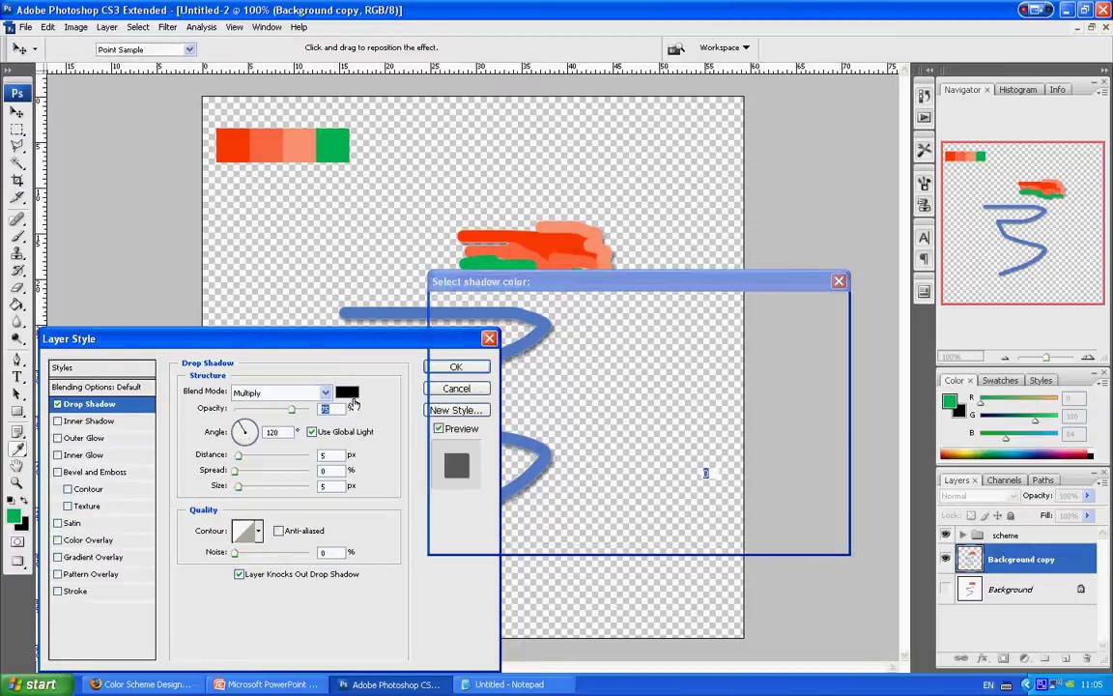
{"action": "left_click", "coordinate": [337, 148]}
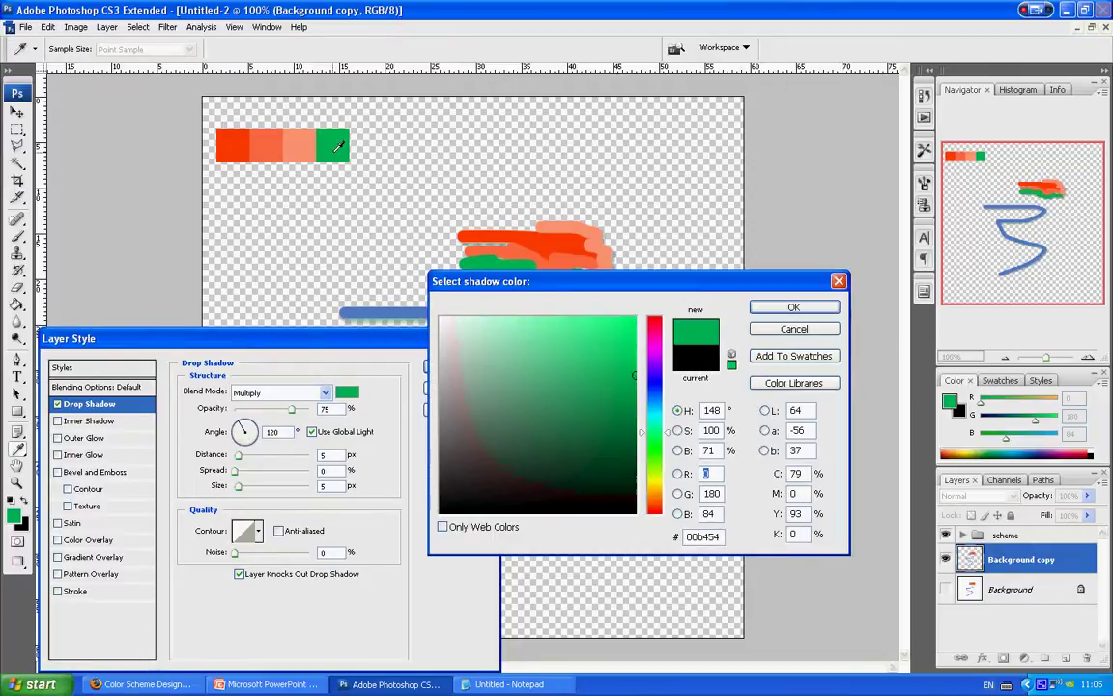
{"action": "left_click", "coordinate": [230, 144]}
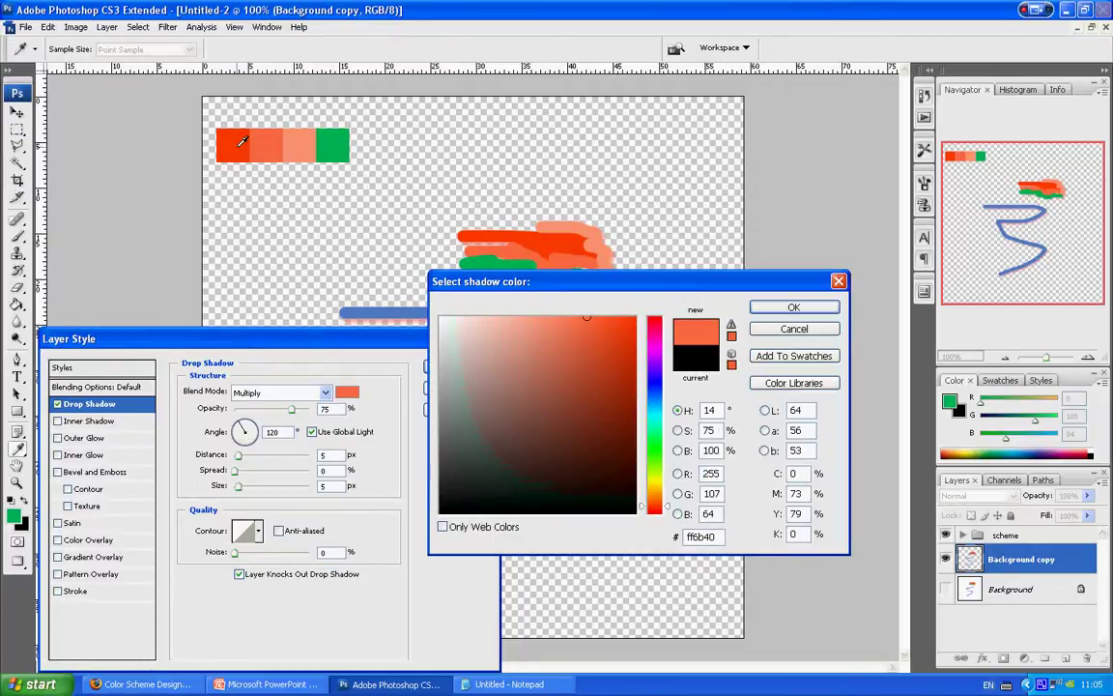
{"action": "left_click", "coordinate": [793, 307]}
- Set the drop shadow to 100% opacity, Normal blend mode and a distance of 18 px
{"action": "left_click_drag", "start_coordinate": [291, 409], "coordinate": [336, 413]}
{"action": "left_click", "coordinate": [324, 393]}
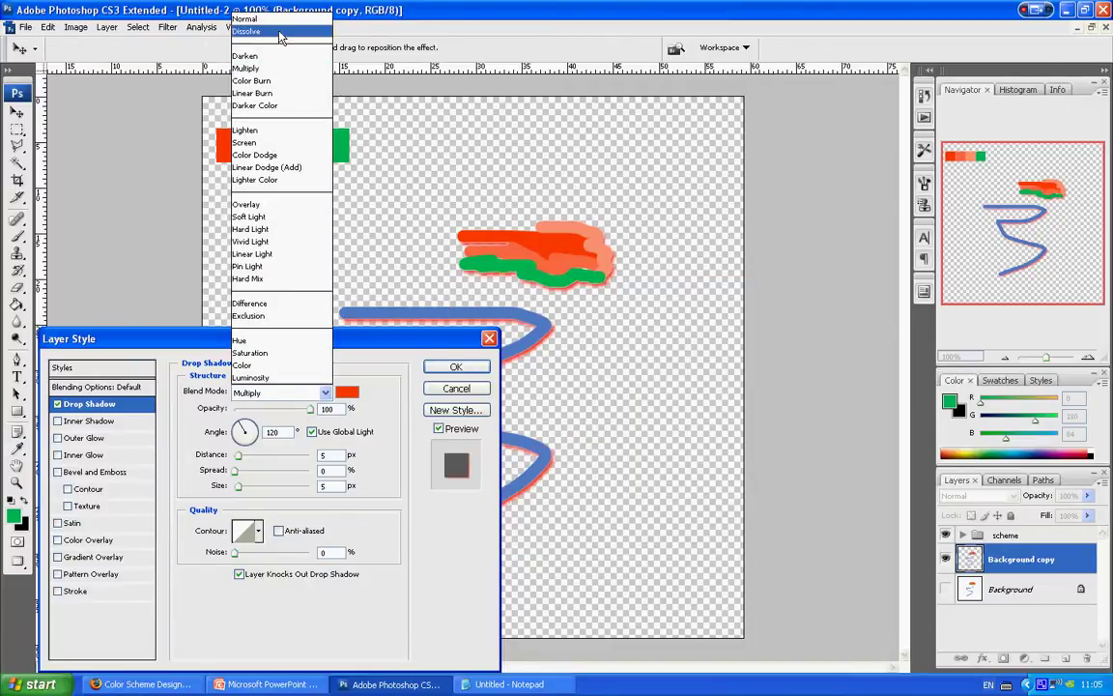
{"action": "left_click", "coordinate": [253, 15]}
{"action": "left_click_drag", "start_coordinate": [236, 455], "coordinate": [248, 455]}
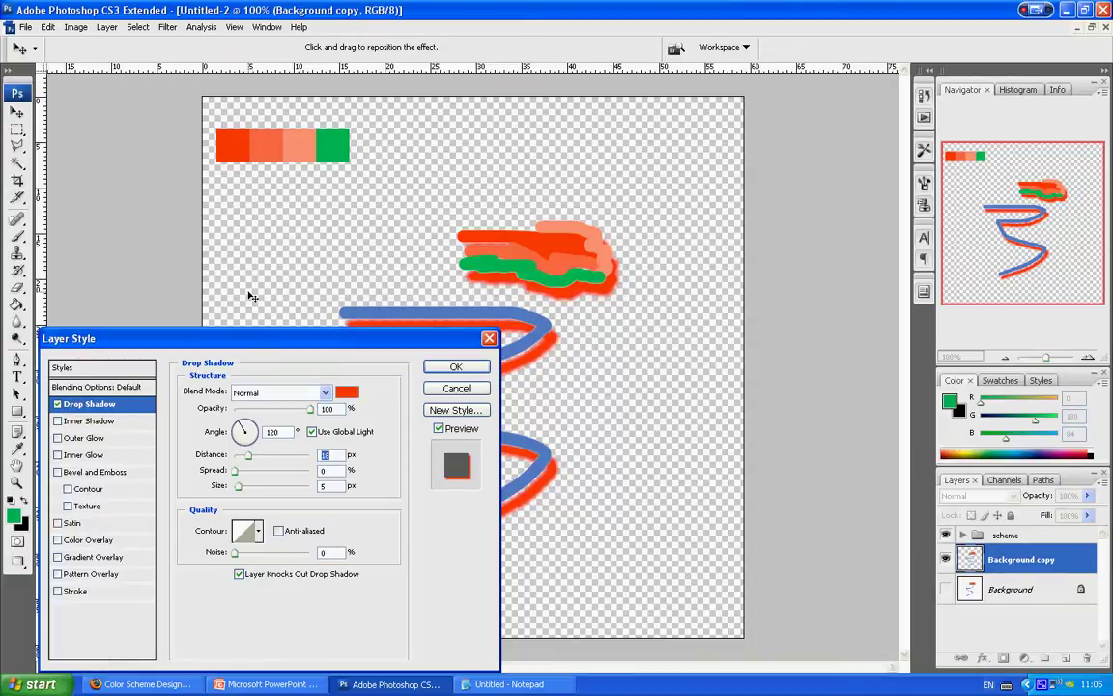
- Try the other swatch colours on the shadow, ending with green 00b454, and discard the layer style
{"action": "left_click", "coordinate": [345, 392]}
{"action": "left_click", "coordinate": [279, 160]}
{"action": "left_click_drag", "start_coordinate": [465, 279], "coordinate": [713, 398]}
{"action": "left_click", "coordinate": [301, 142]}
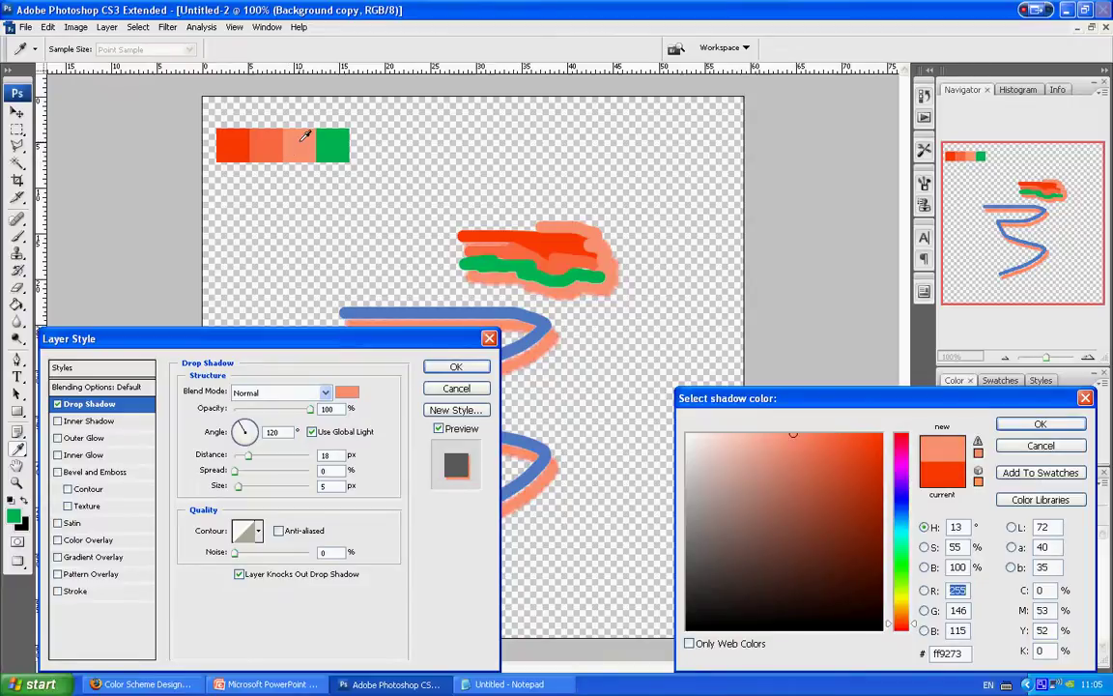
{"action": "left_click", "coordinate": [329, 141]}
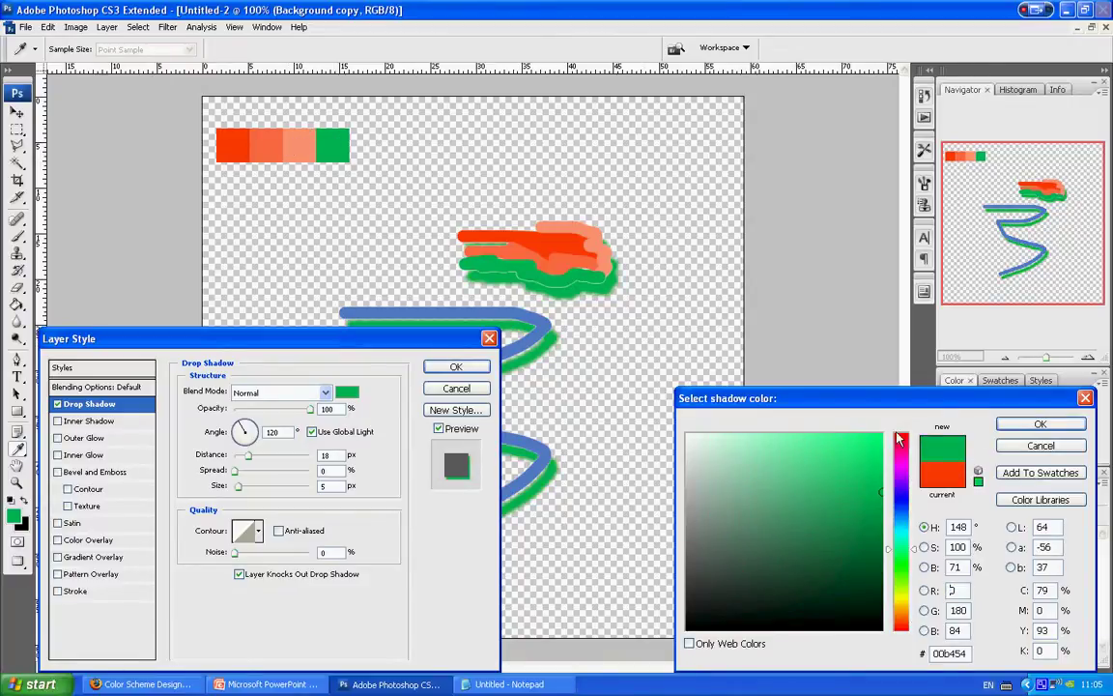
{"action": "left_click", "coordinate": [1043, 424]}
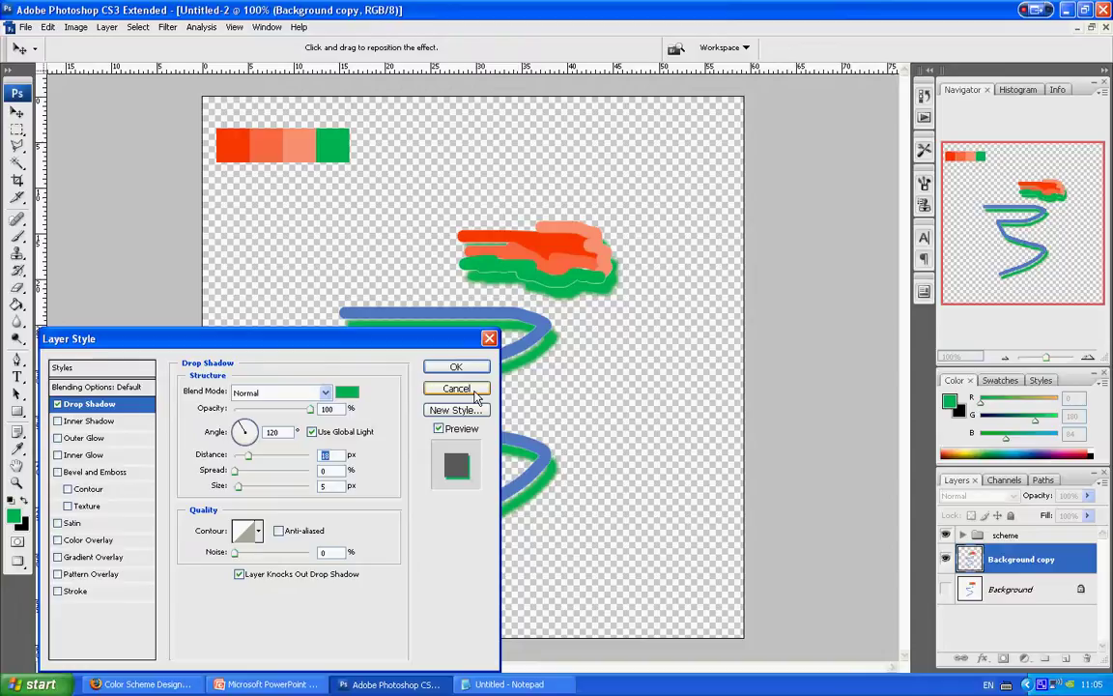
{"action": "left_click", "coordinate": [476, 397]}
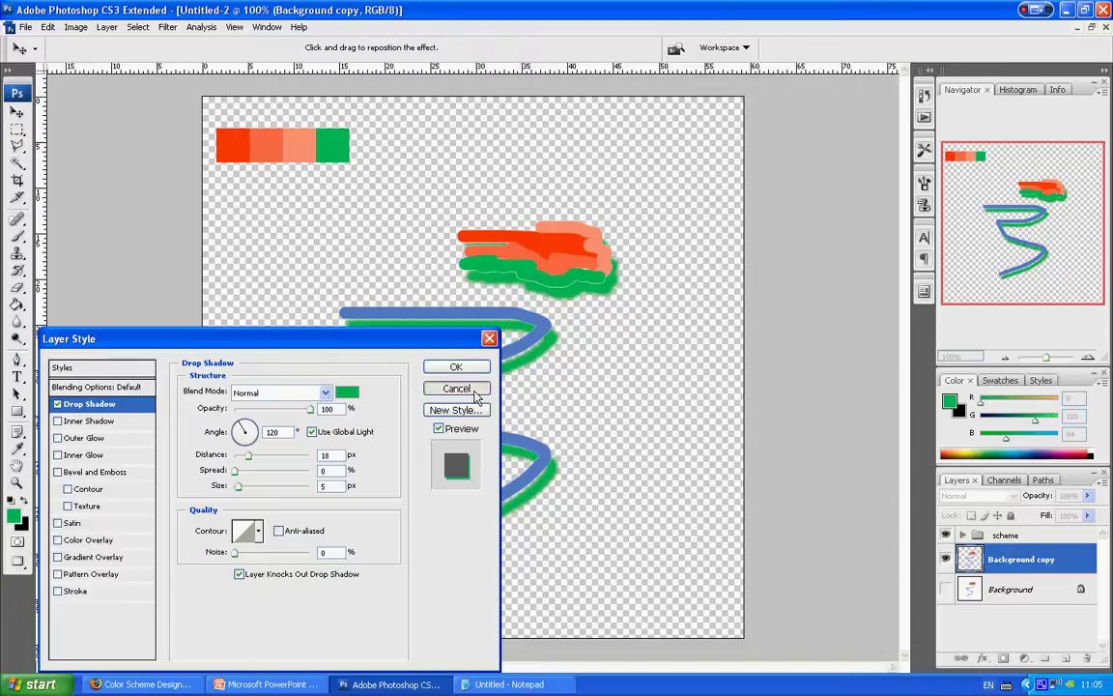
{"action": "left_click", "coordinate": [145, 684]}
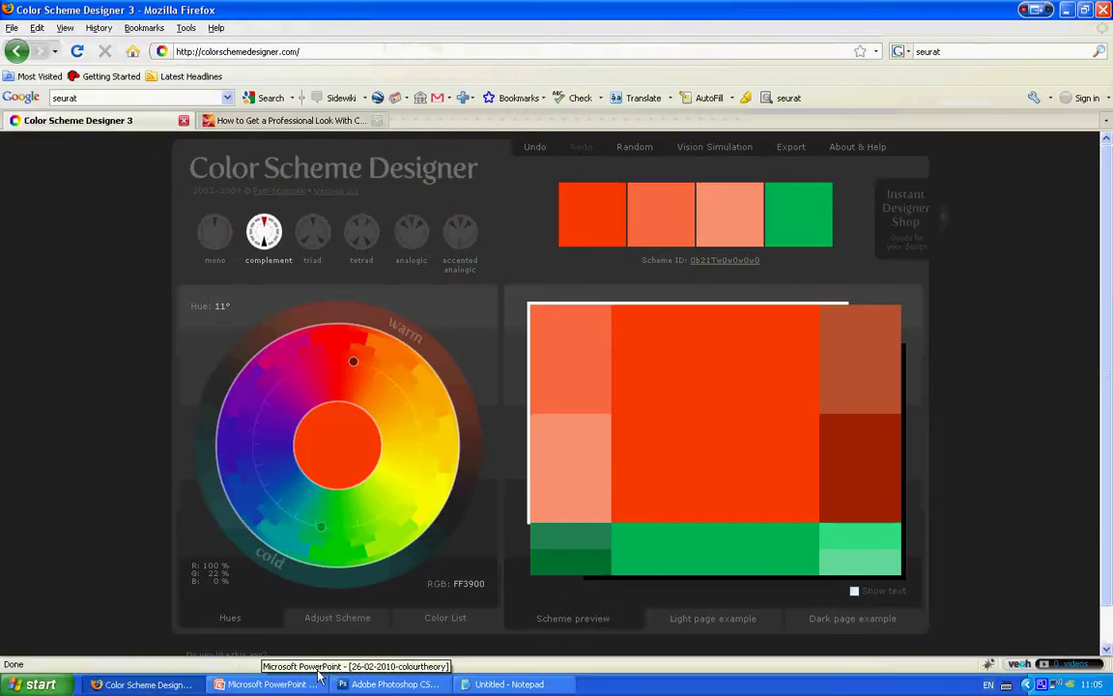
{"action": "left_click", "coordinate": [388, 684]}
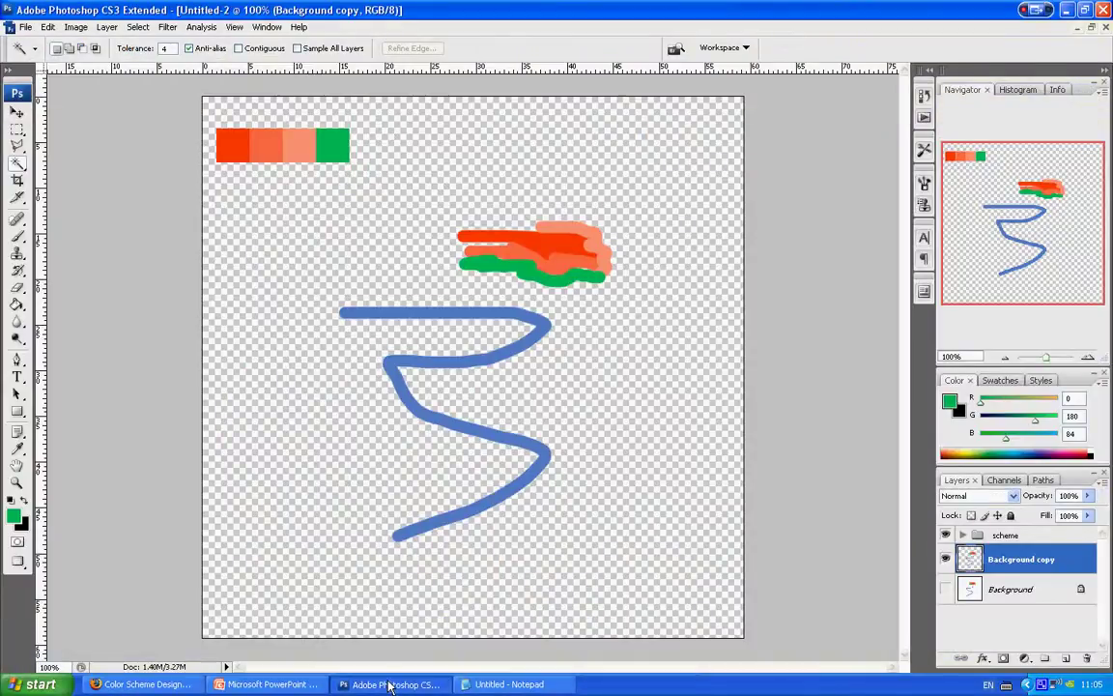